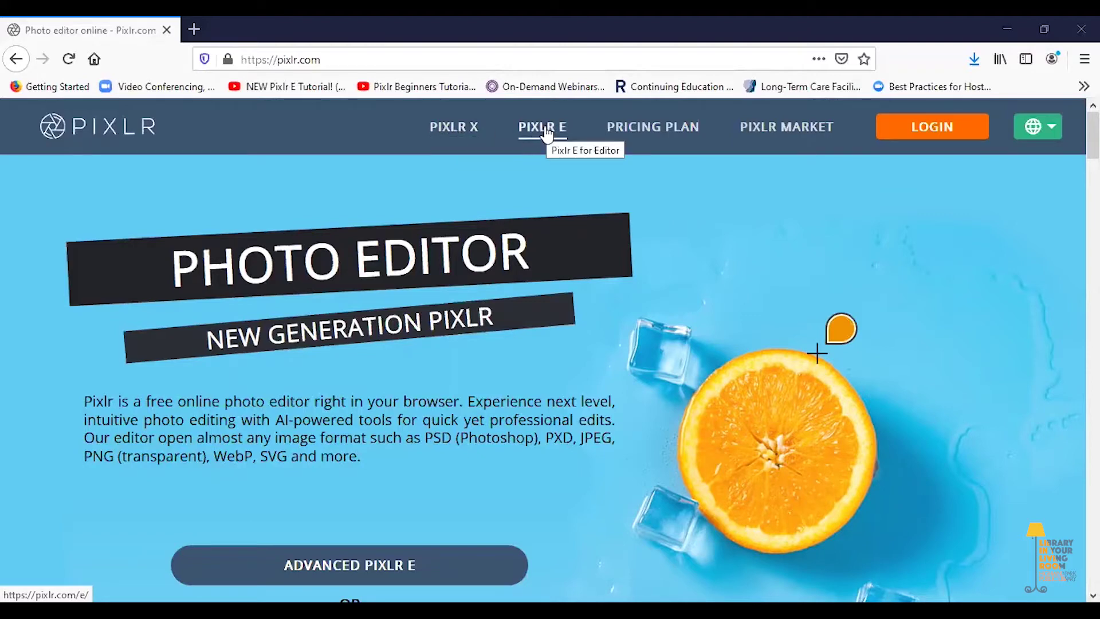
# Create a blank Full HD 1920 x 1080 image in Pixlr X and close it
pyautogui.click(449, 133)
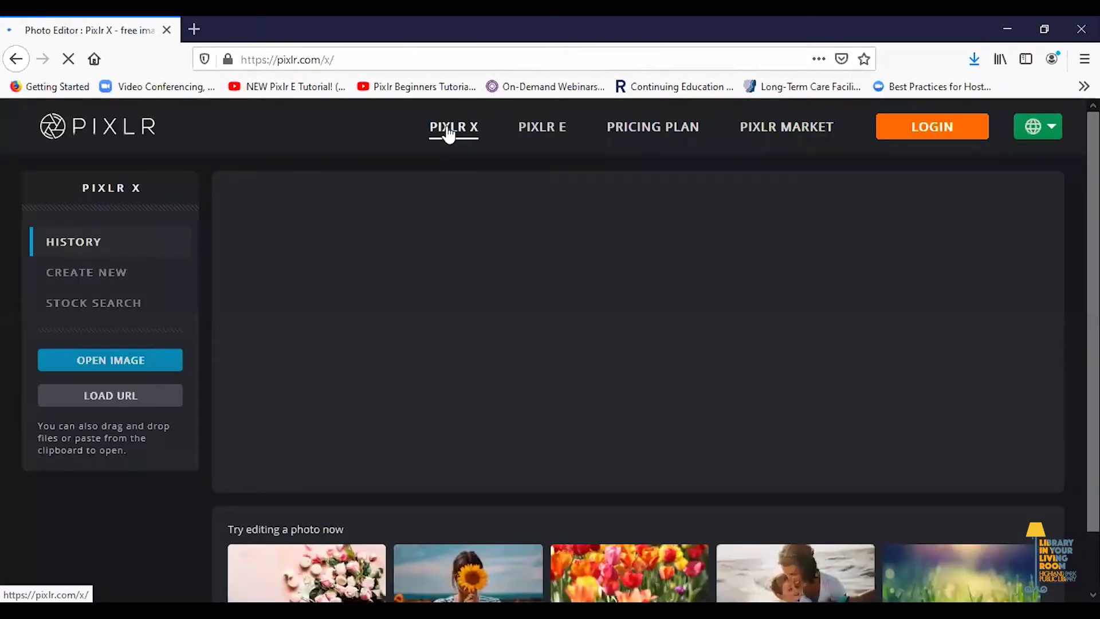
pyautogui.click(112, 280)
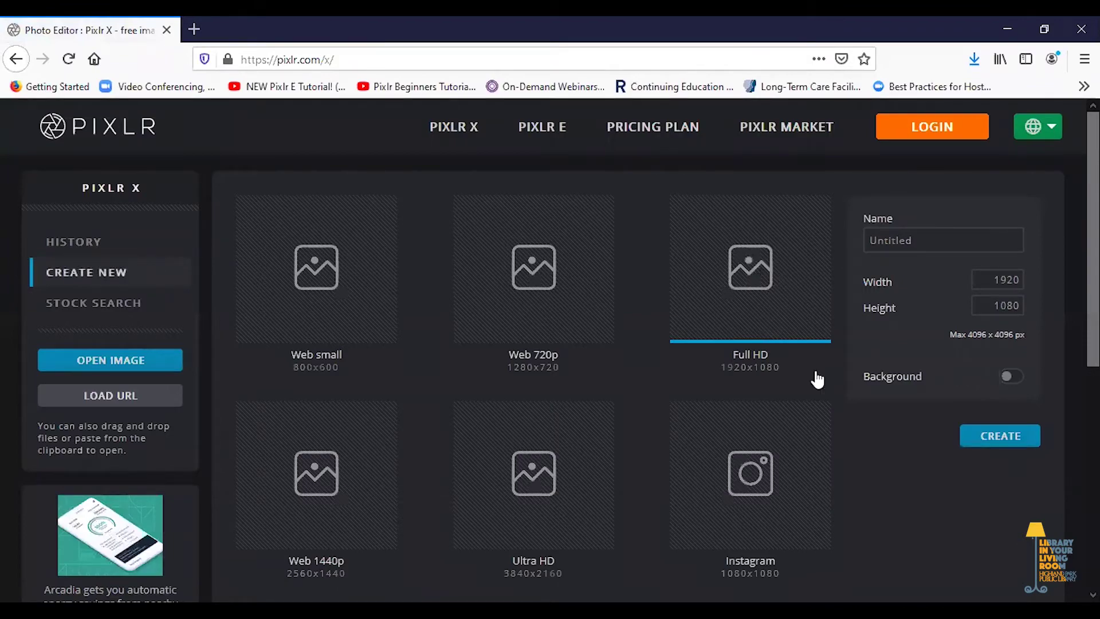
pyautogui.click(1002, 441)
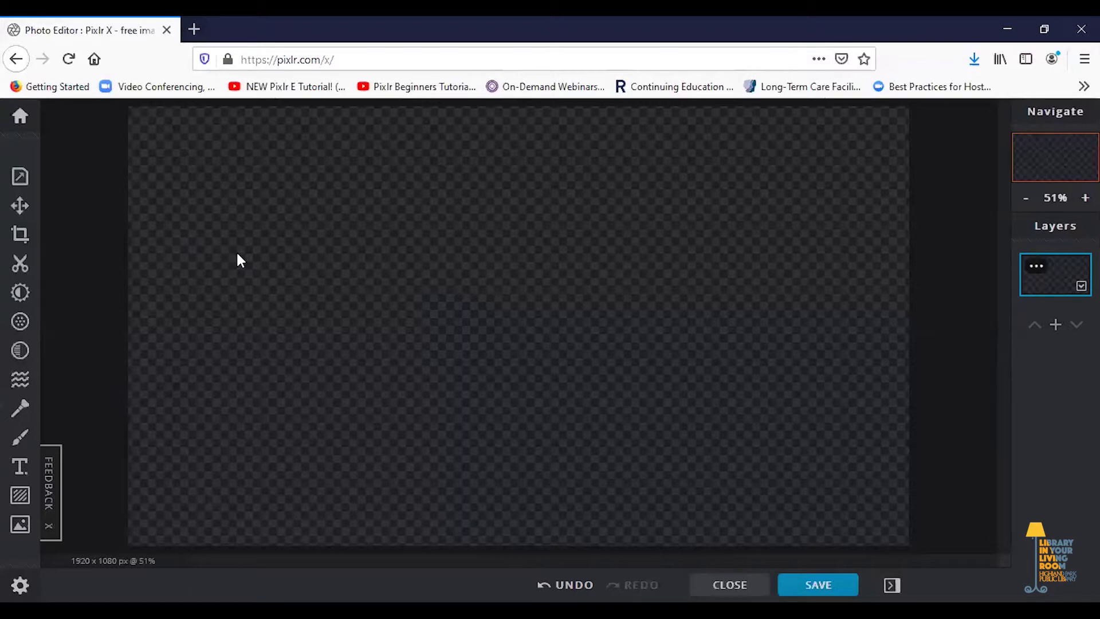
pyautogui.click(730, 584)
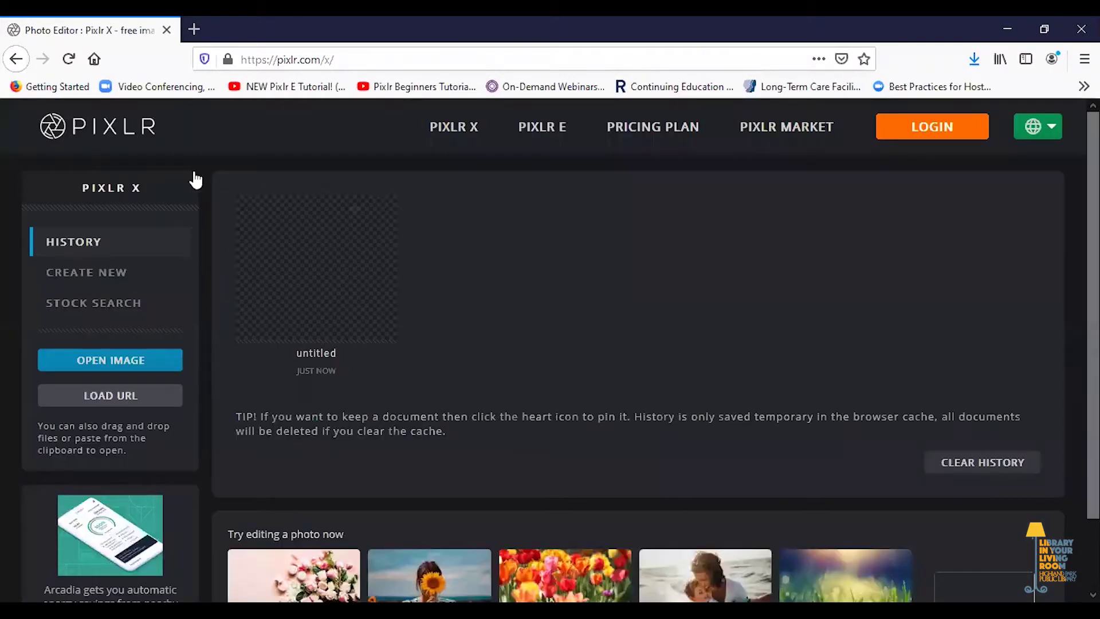
# Switch to Pixlr E and create a new Full HD 1920 x 1080 image with the background turned off
pyautogui.click(549, 135)
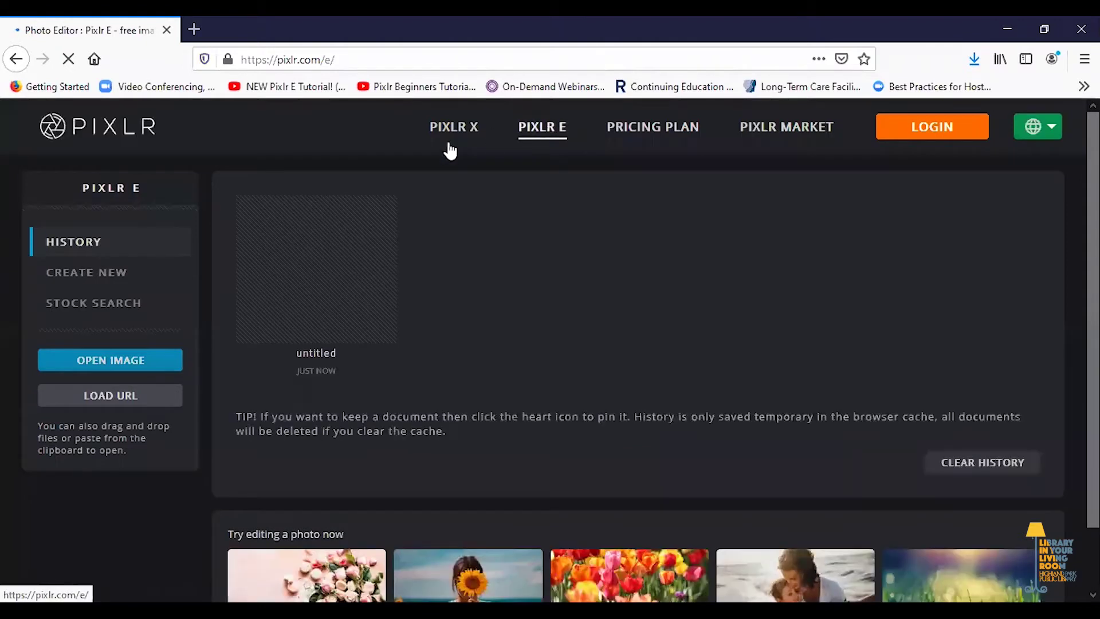
pyautogui.click(89, 276)
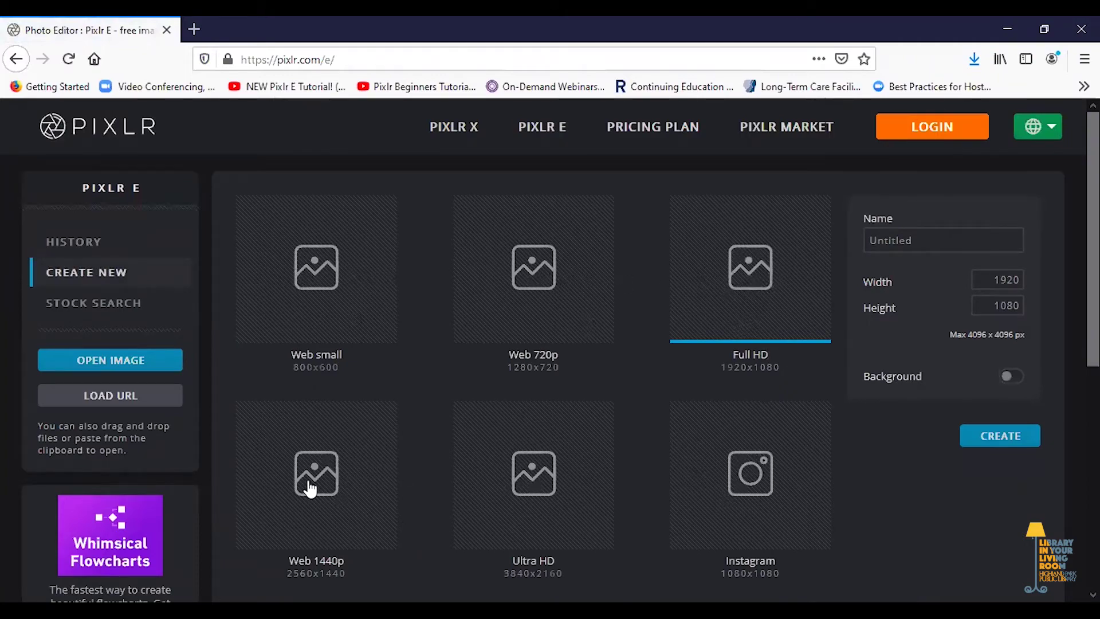
pyautogui.scroll(-5, 312, 470)
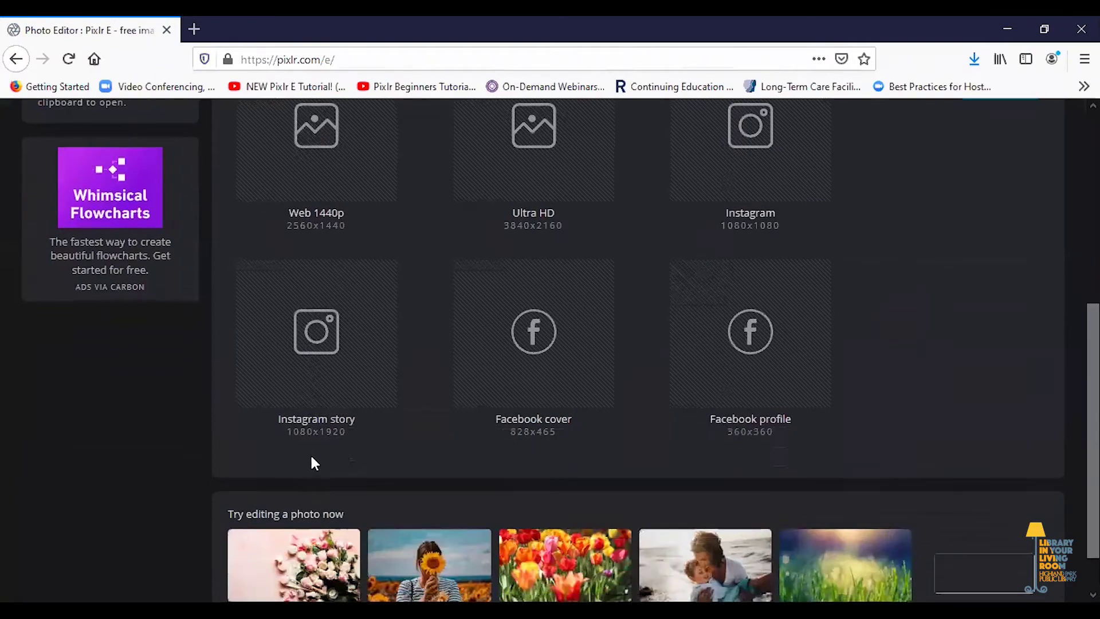
pyautogui.scroll(5, 770, 433)
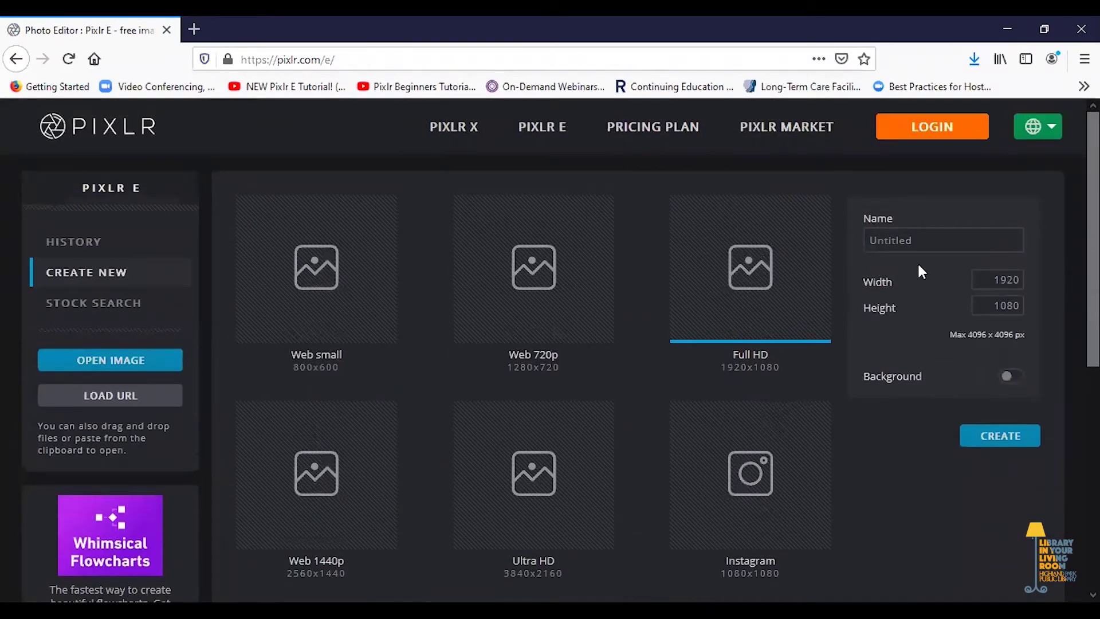
pyautogui.click(989, 279)
pyautogui.click(1000, 344)
pyautogui.click(1009, 384)
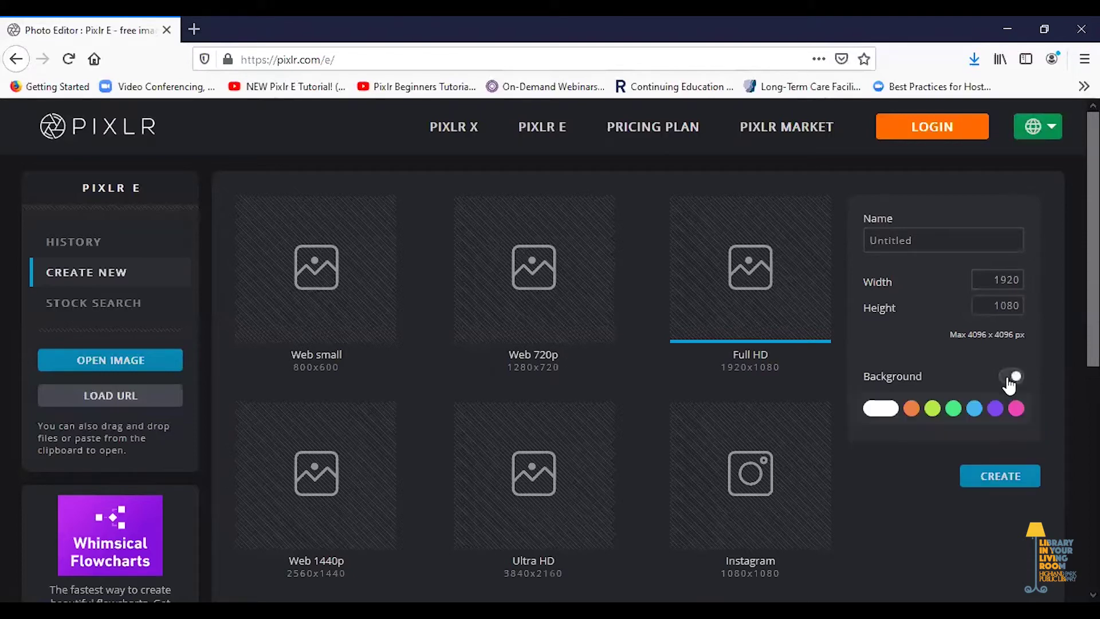
pyautogui.click(1011, 381)
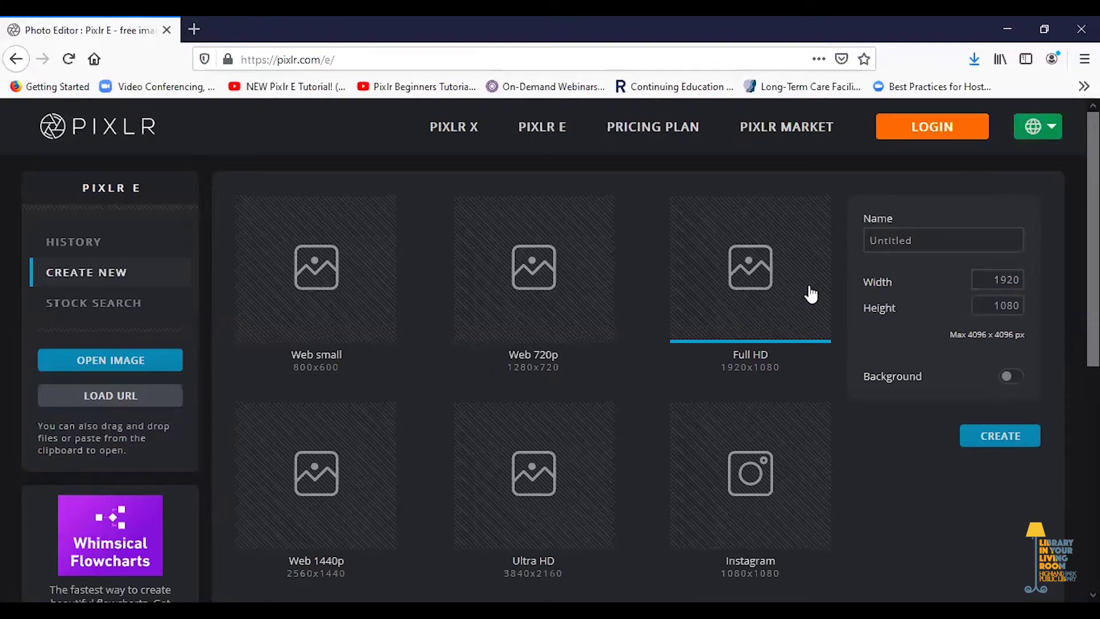
pyautogui.click(993, 438)
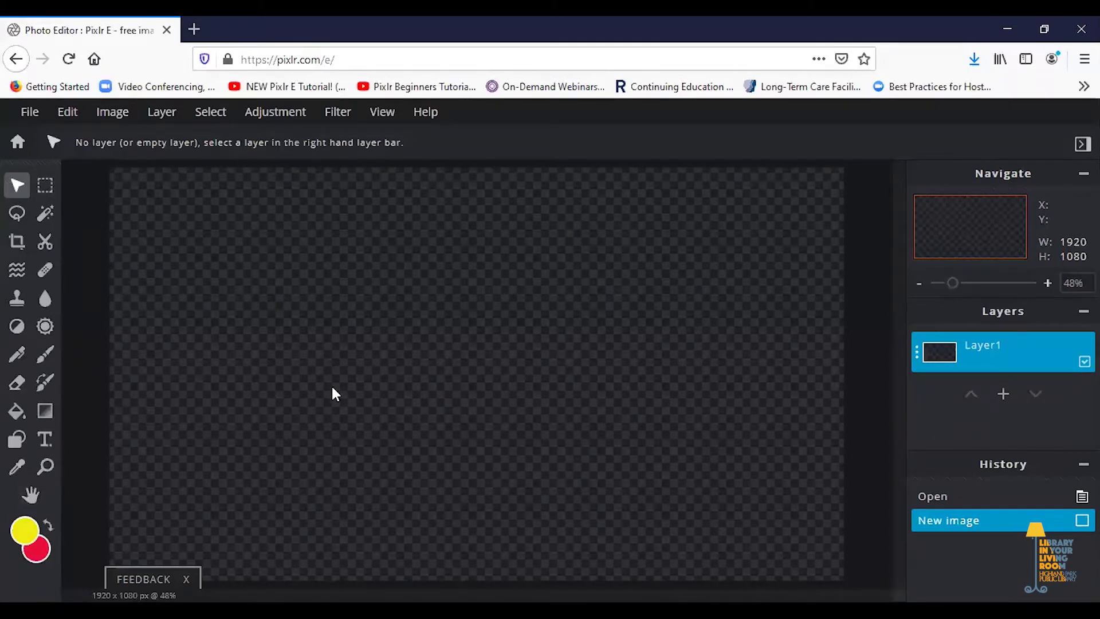
# Activate the Shape tool and go through its opacity, stroke and fill options, leaving fill turned on
pyautogui.press('y')
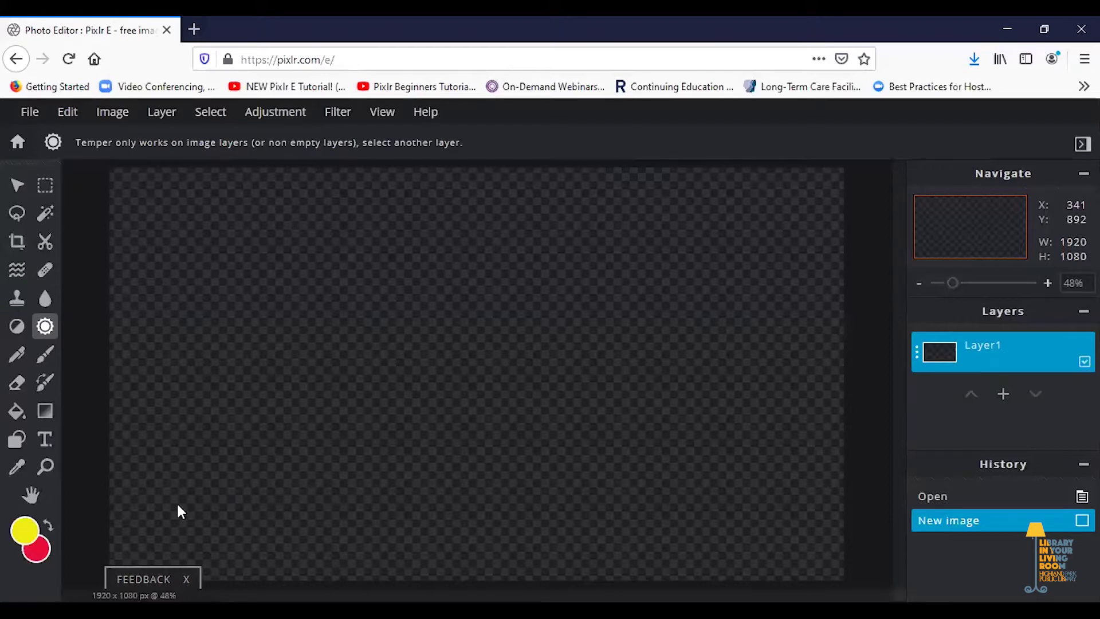
pyautogui.click(17, 440)
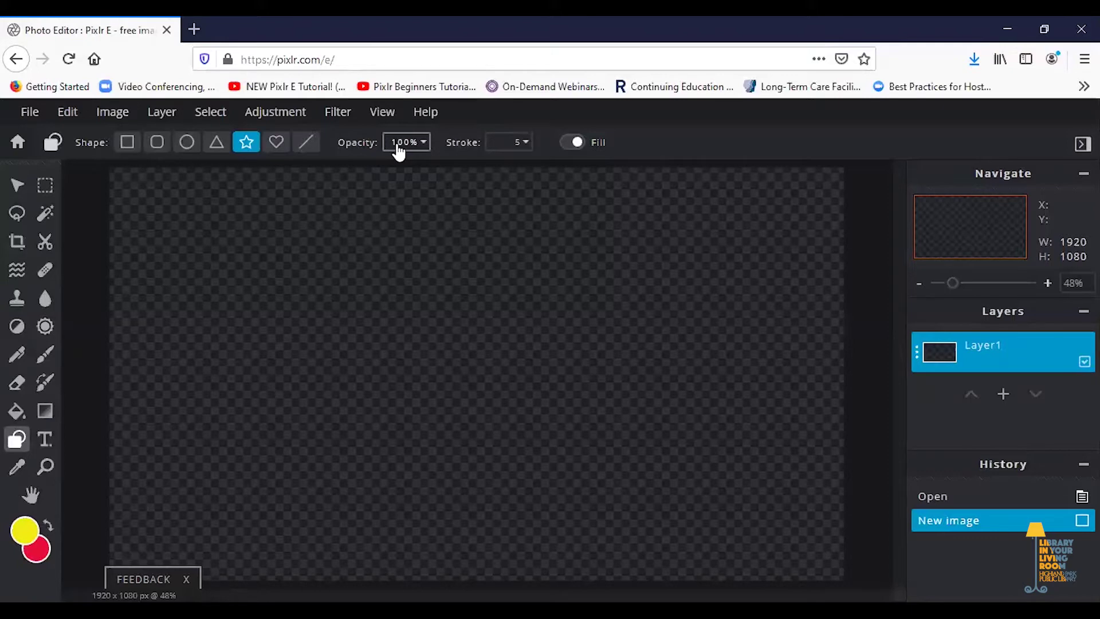
pyautogui.click(427, 142)
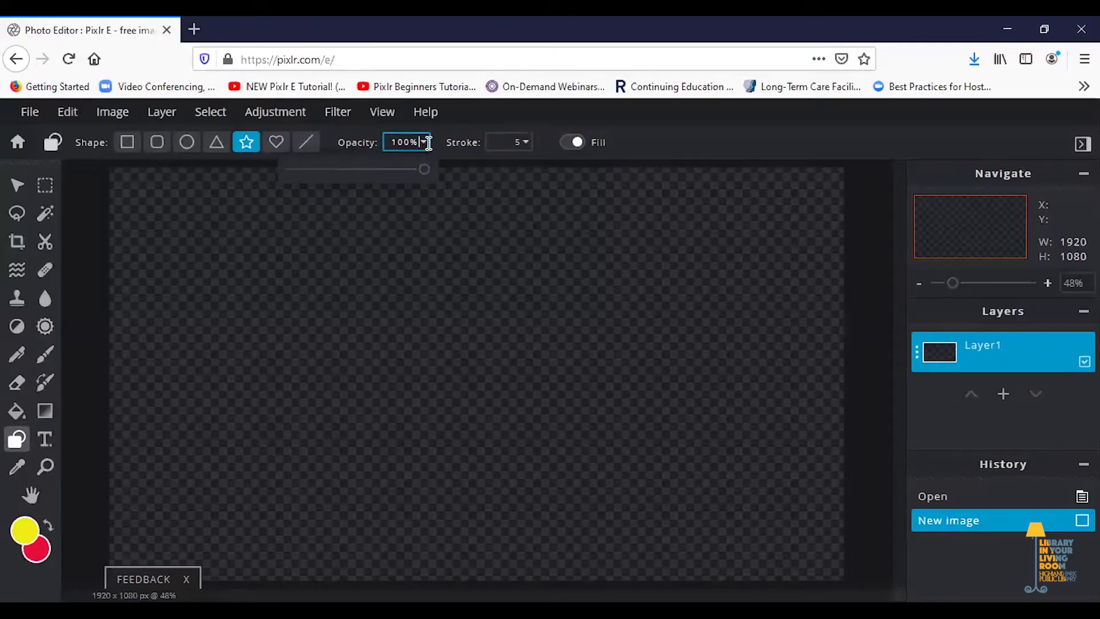
pyautogui.click(511, 145)
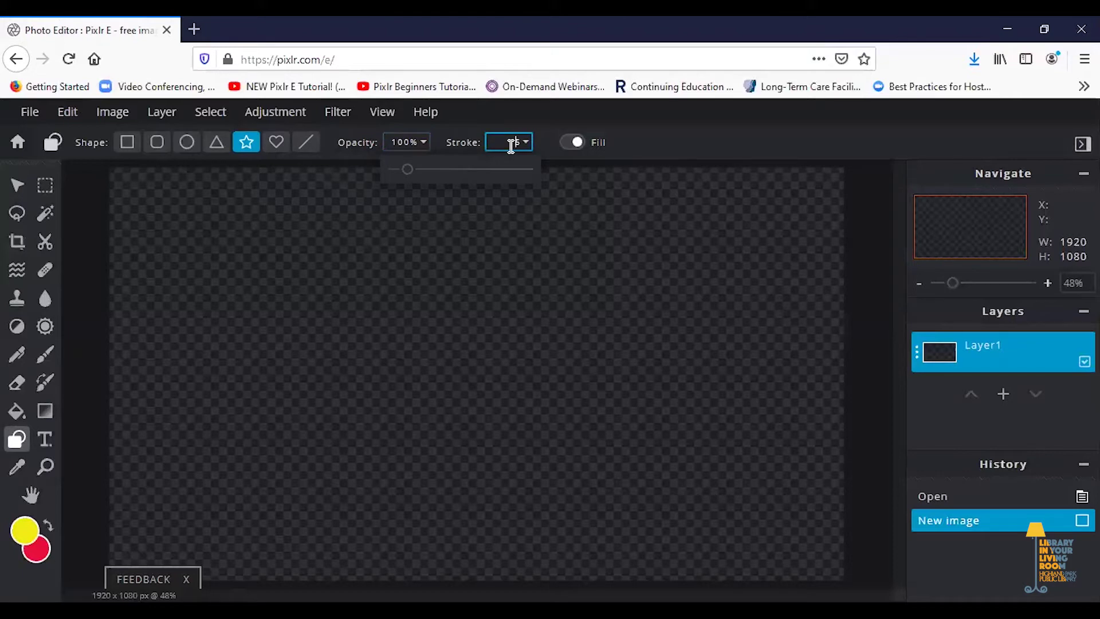
pyautogui.click(570, 143)
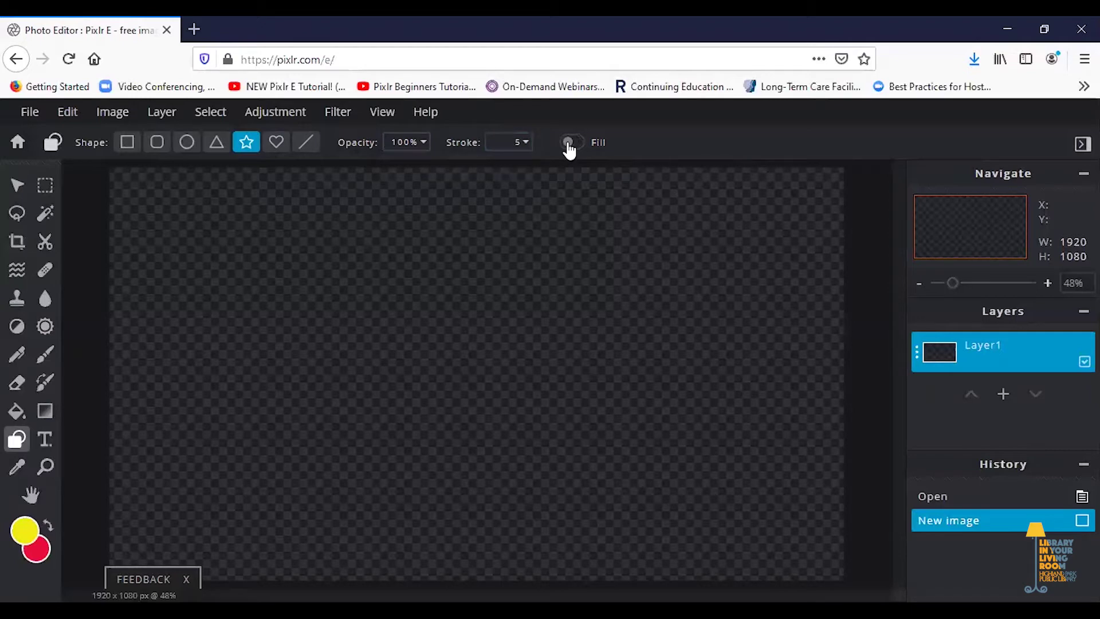
pyautogui.click(569, 144)
# Swap the two active colours and set the foreground colour to blue #130FE8
pyautogui.click(48, 529)
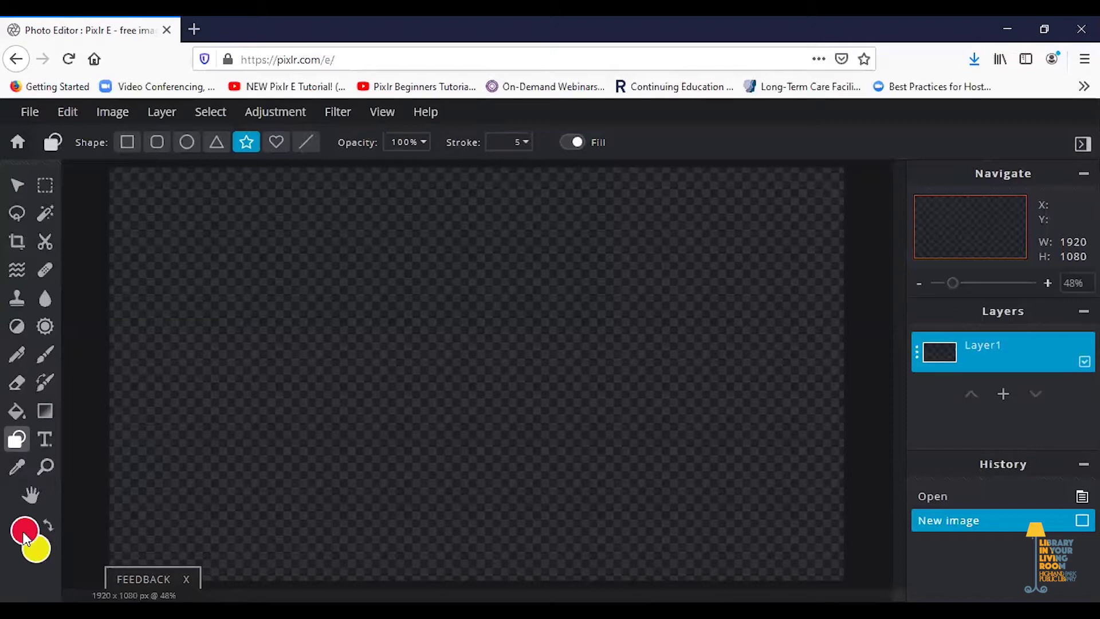
pyautogui.click(25, 533)
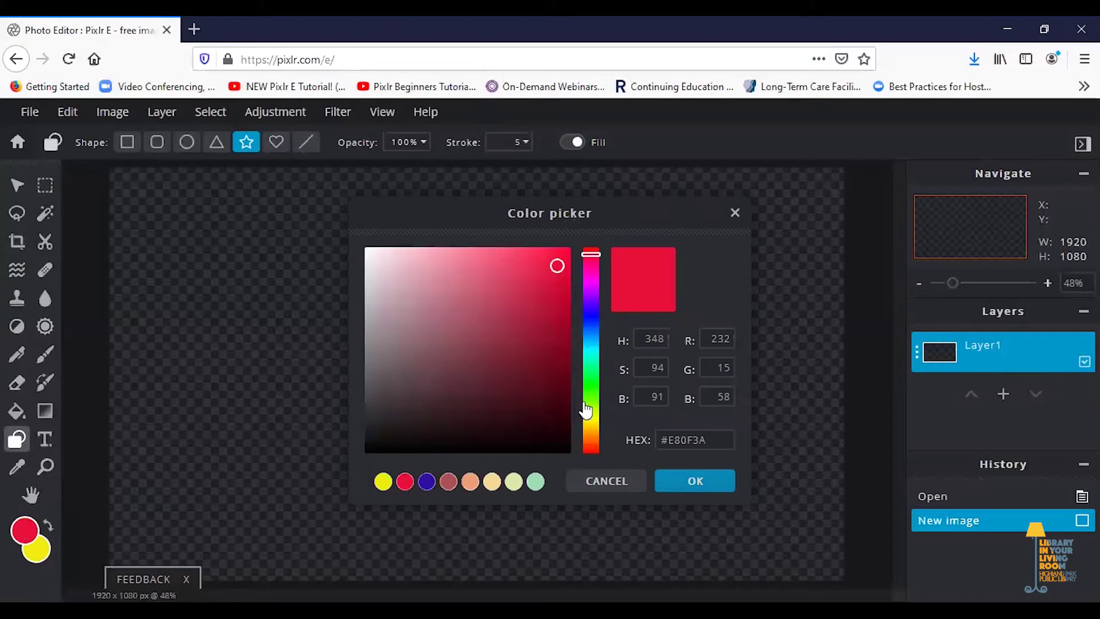
pyautogui.click(592, 317)
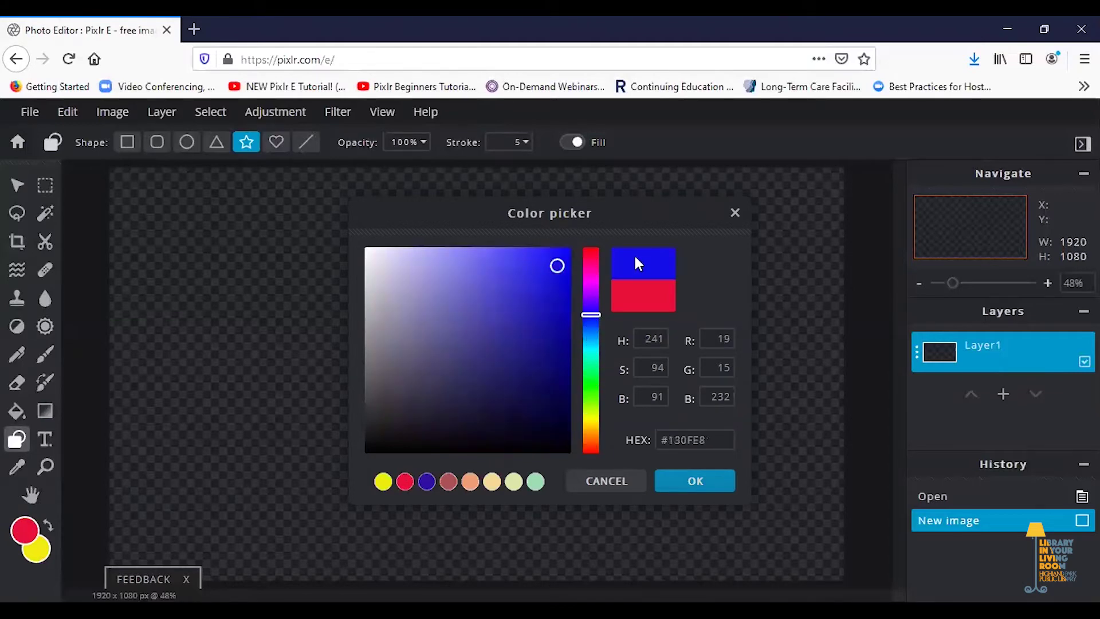
pyautogui.click(668, 441)
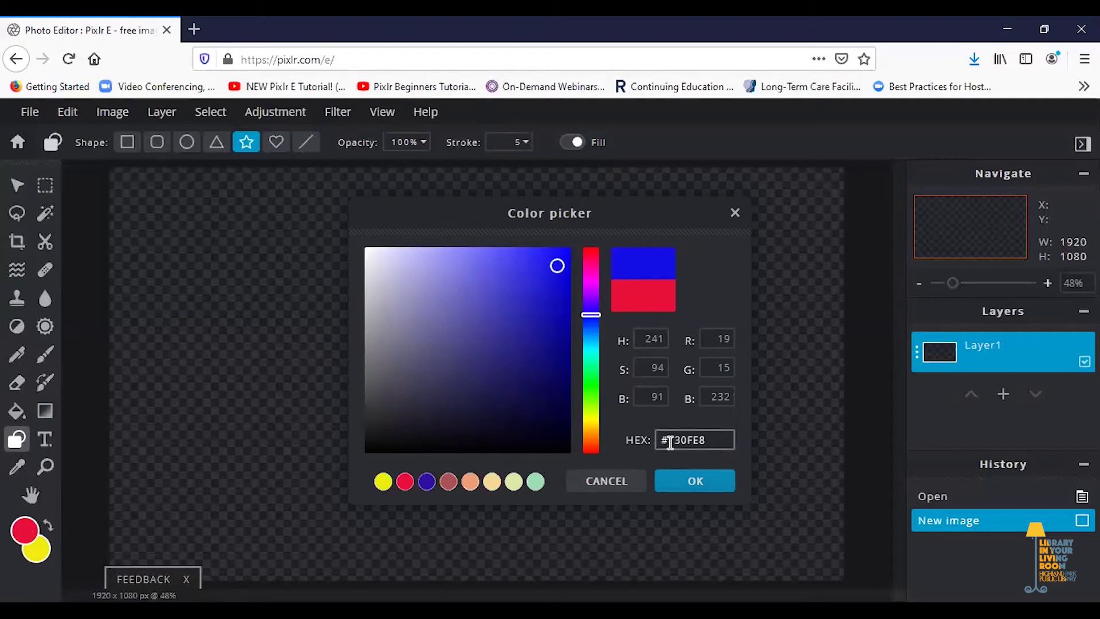
pyautogui.click(663, 369)
pyautogui.click(716, 338)
pyautogui.click(714, 401)
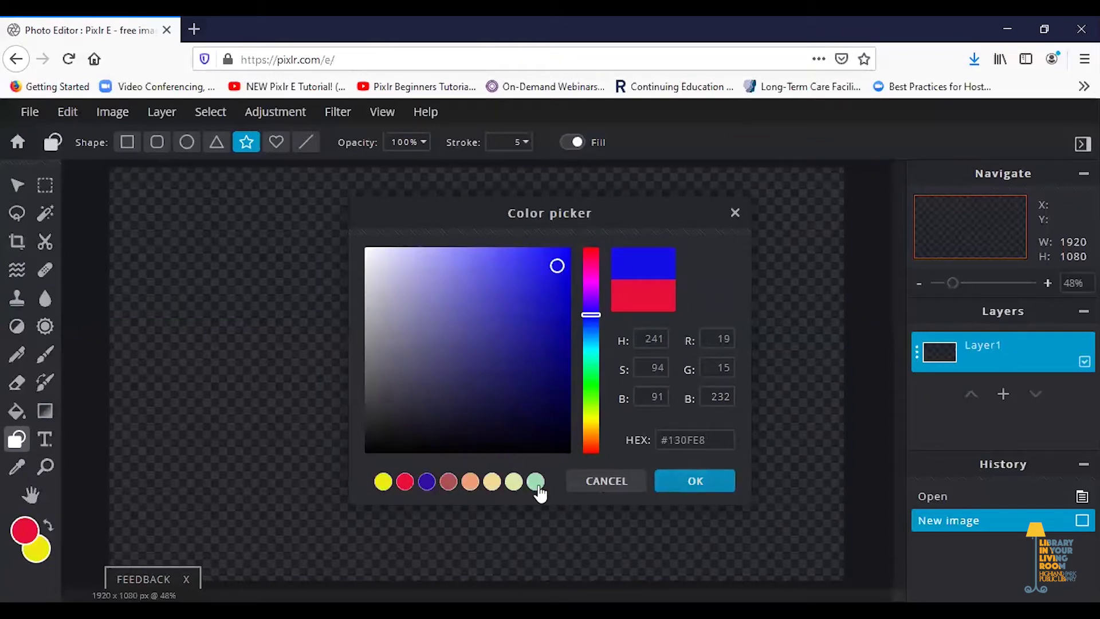
pyautogui.click(694, 482)
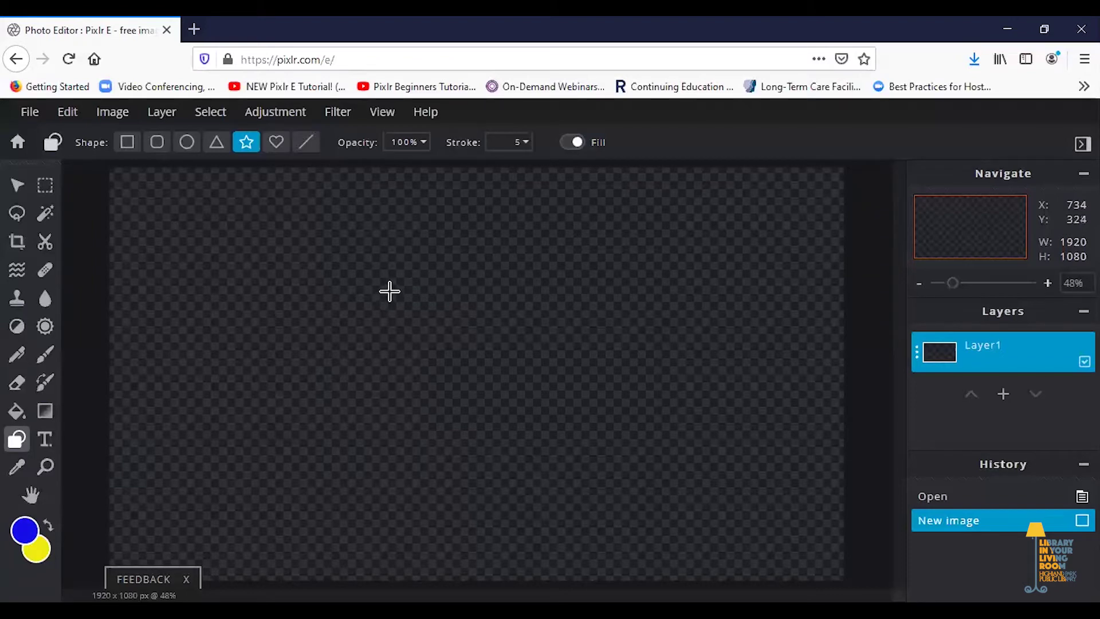
# Draw a yellow-filled star with a blue outline, about 590 x 556 px, in the upper part of the canvas
pyautogui.moveTo(386, 287); pyautogui.dragTo(439, 390)
pyautogui.moveTo(439, 390); pyautogui.dragTo(440, 391)
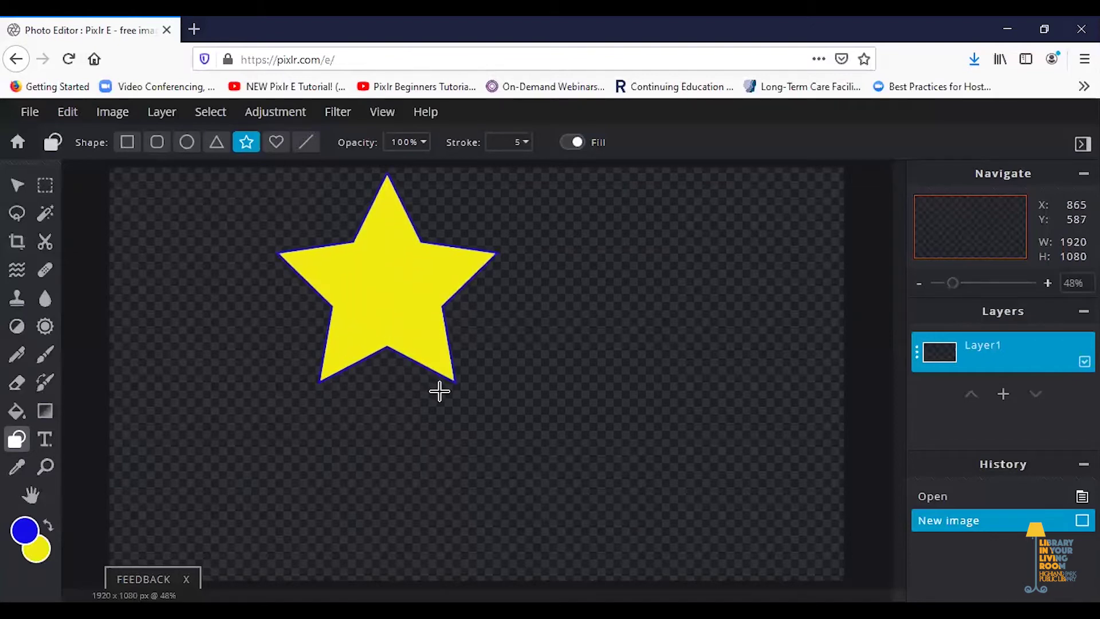
pyautogui.moveTo(440, 391); pyautogui.dragTo(440, 391)
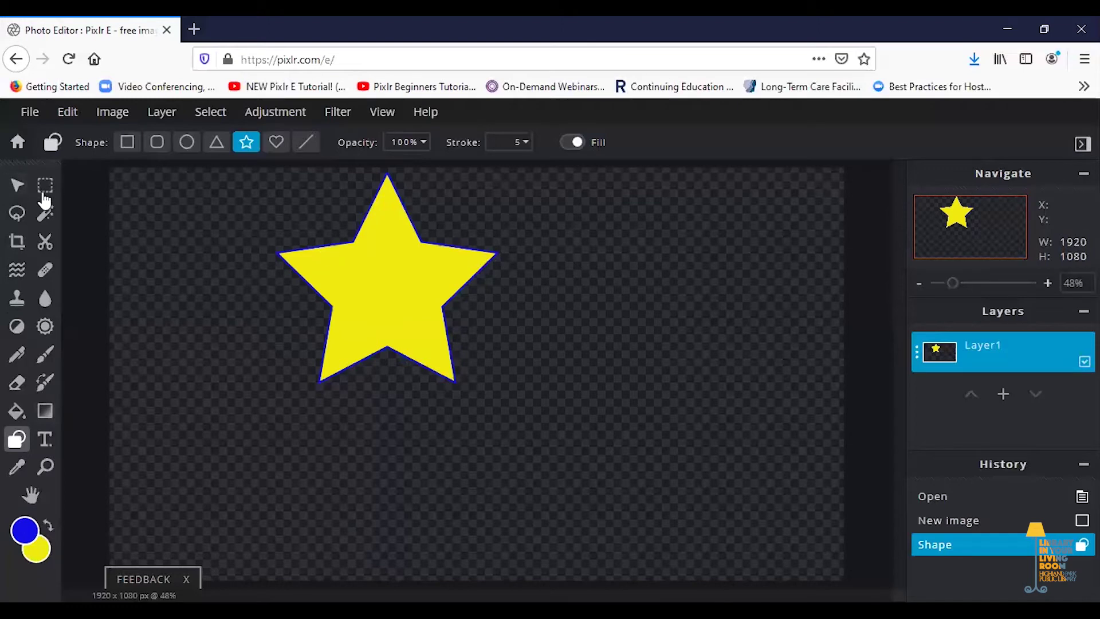
# Move the star towards the canvas centre and enlarge it with free aspect to about 683 x 743 px
pyautogui.click(14, 194)
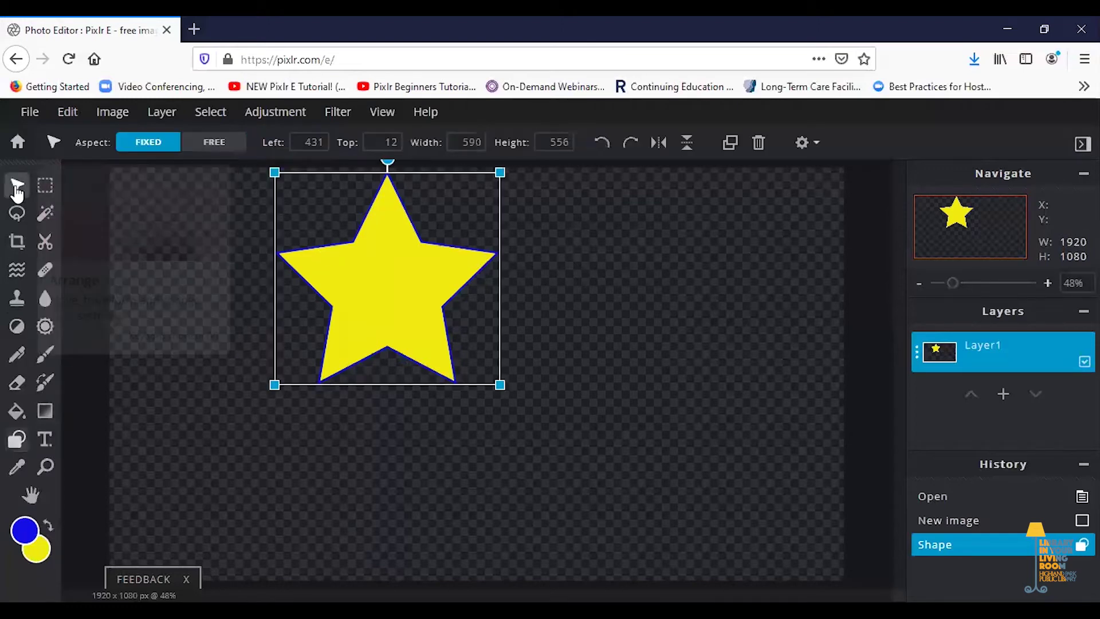
pyautogui.moveTo(393, 291); pyautogui.dragTo(479, 386)
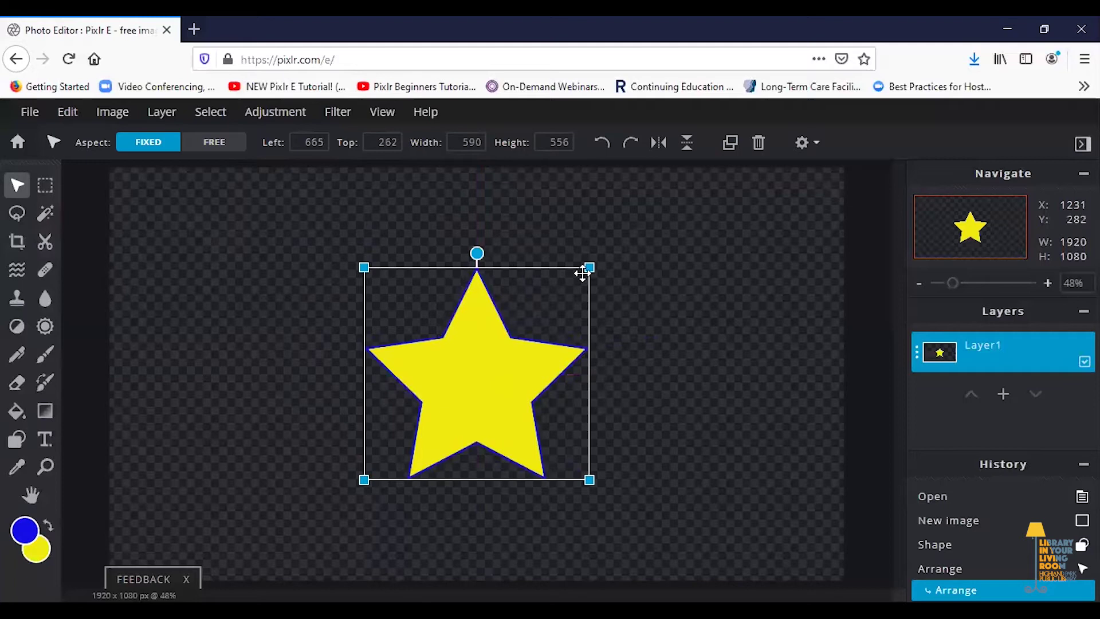
pyautogui.moveTo(588, 267)
pyautogui.mouseDown()
pyautogui.moveTo(672, 211)
pyautogui.moveTo(498, 304)
pyautogui.moveTo(575, 280)
pyautogui.moveTo(639, 224)
pyautogui.moveTo(594, 266)
pyautogui.mouseUp()
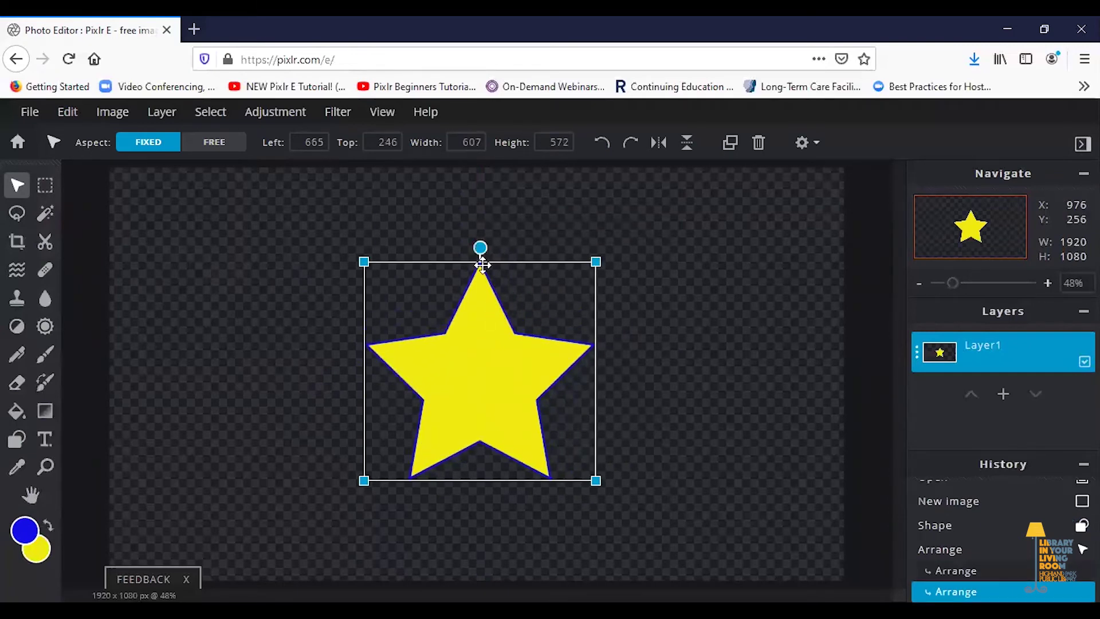
pyautogui.click(215, 145)
pyautogui.moveTo(597, 260); pyautogui.dragTo(625, 195)
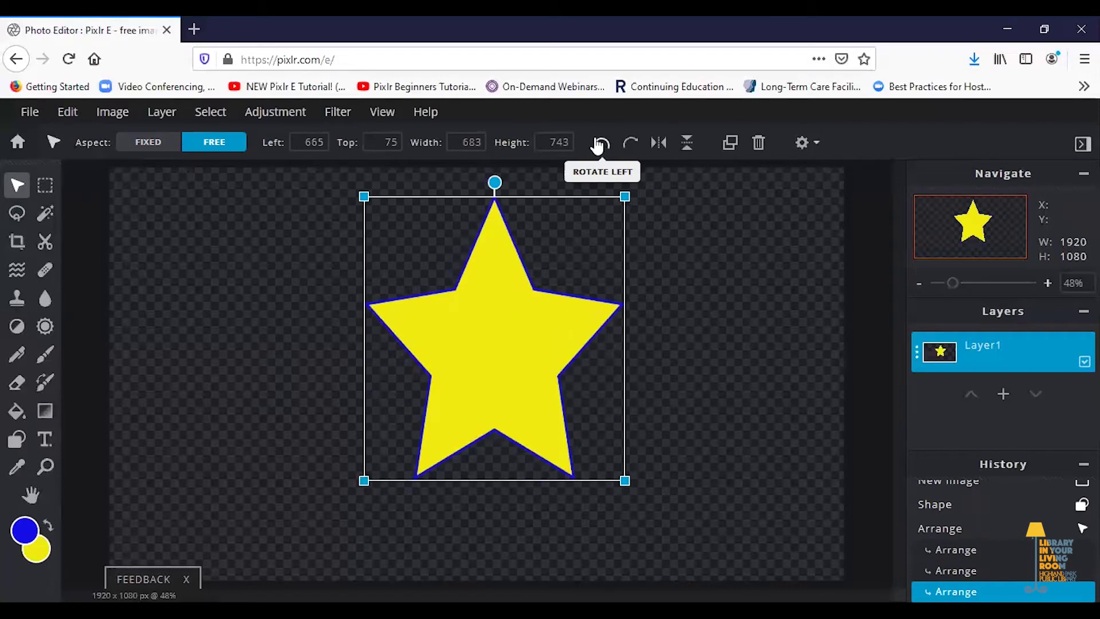
# Rotate the star a quarter turn to the left and flip it vertically
pyautogui.click(597, 144)
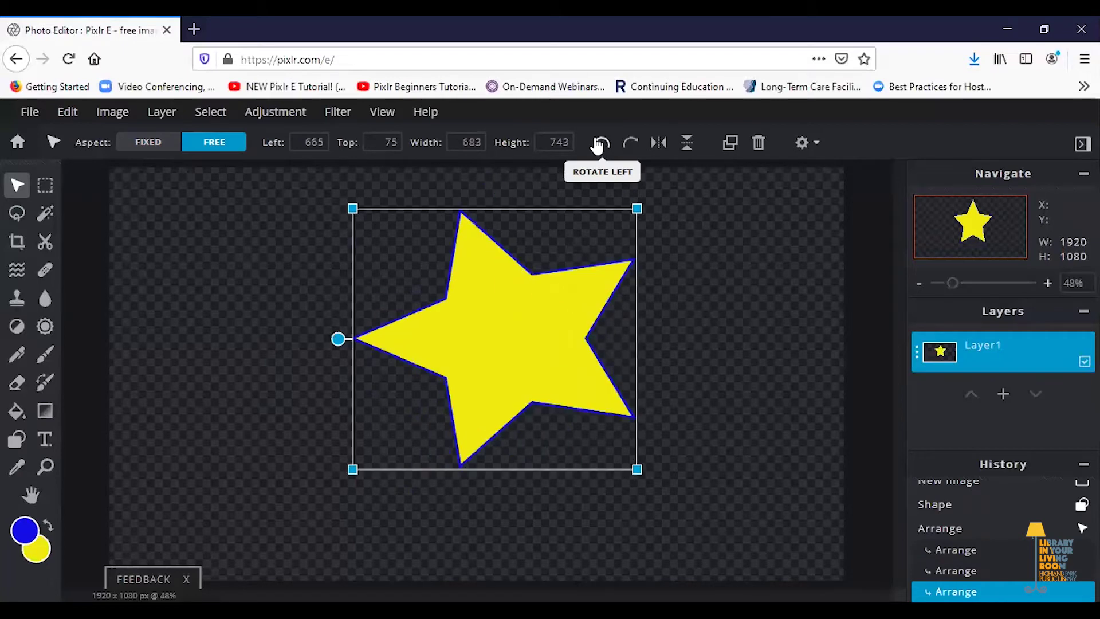
pyautogui.click(686, 145)
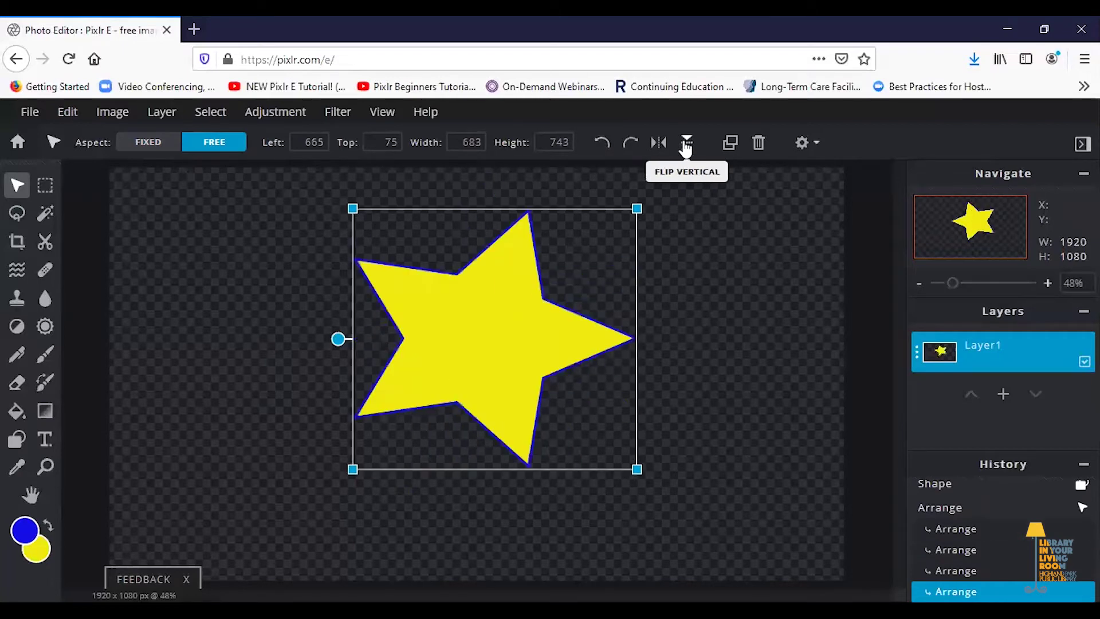
# Try placing a duplicate star, shrunk to about 384 x 366 px, to the right of the original, and delete it
pyautogui.click(729, 148)
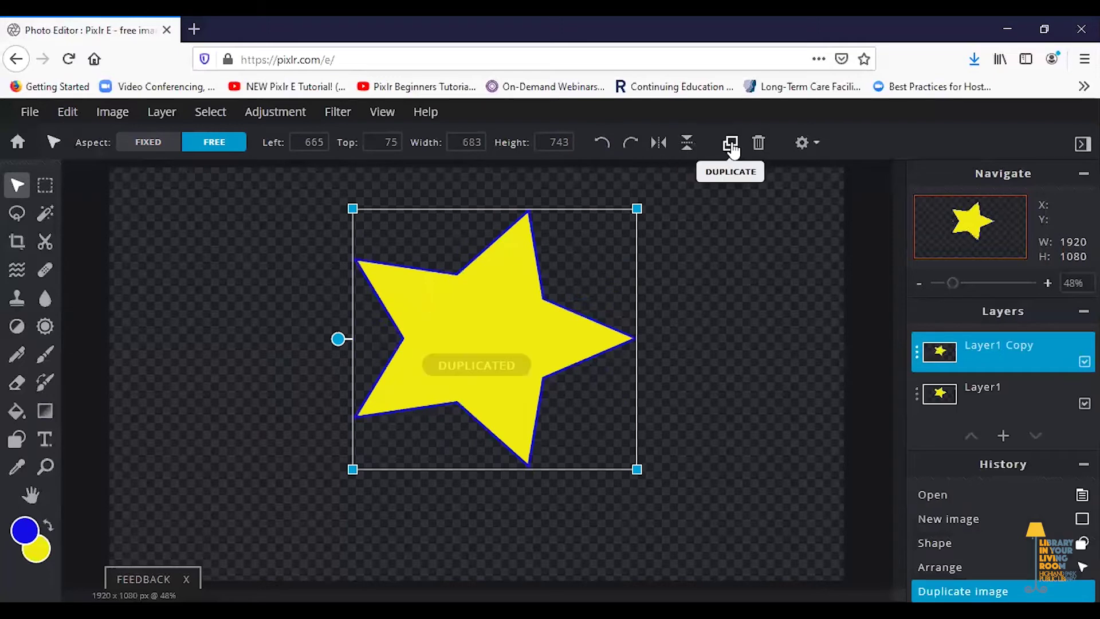
pyautogui.moveTo(496, 312); pyautogui.dragTo(688, 313)
pyautogui.moveTo(830, 201); pyautogui.dragTo(686, 315)
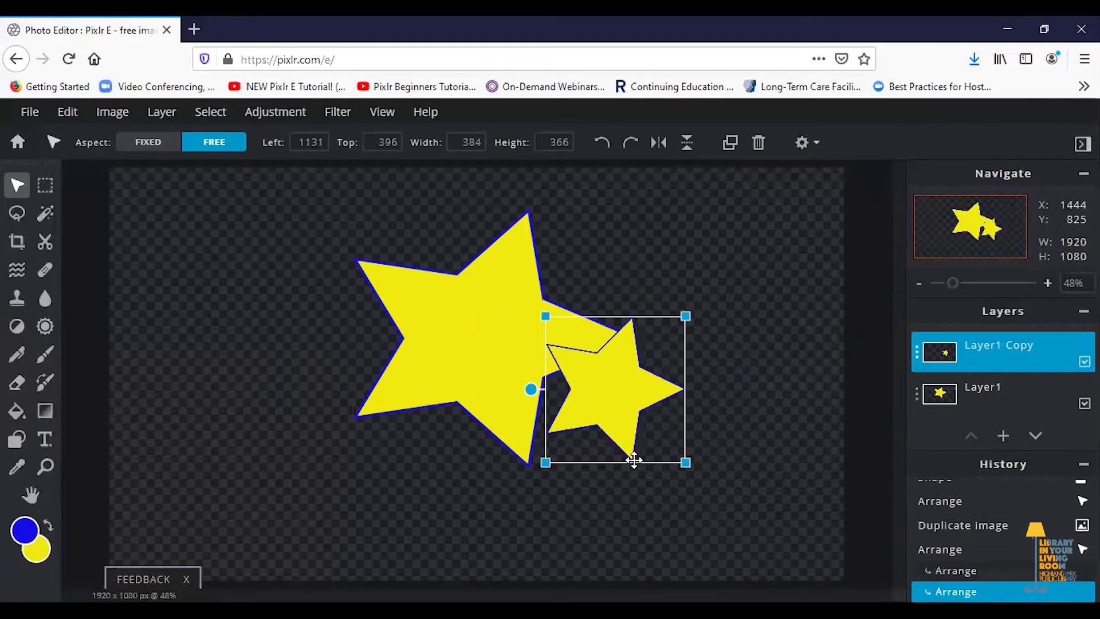
pyautogui.moveTo(610, 388); pyautogui.dragTo(729, 350)
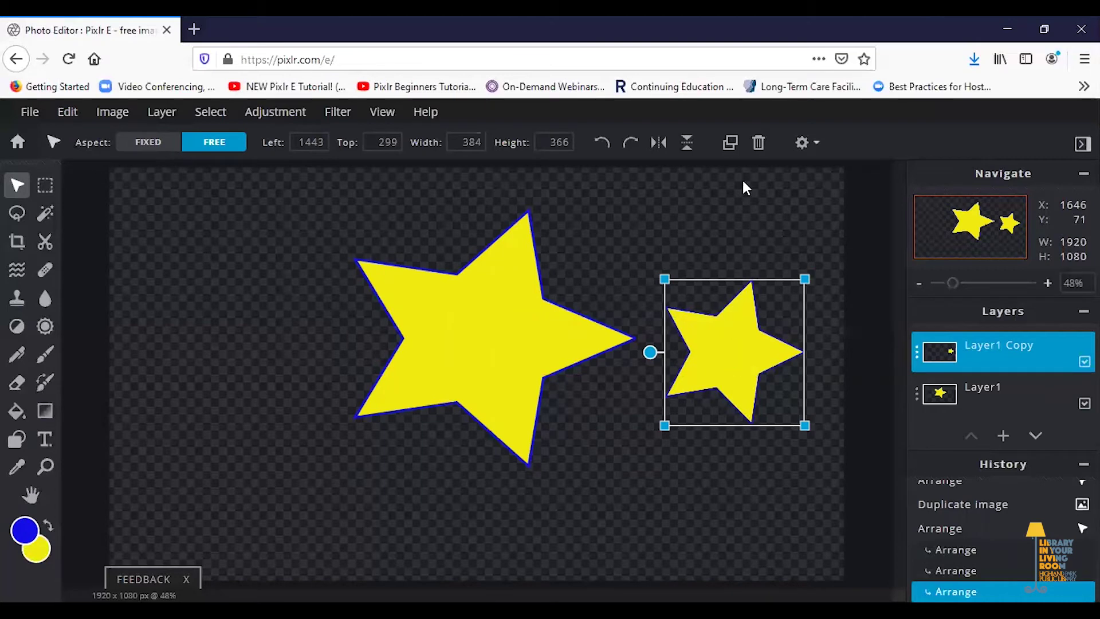
pyautogui.click(758, 145)
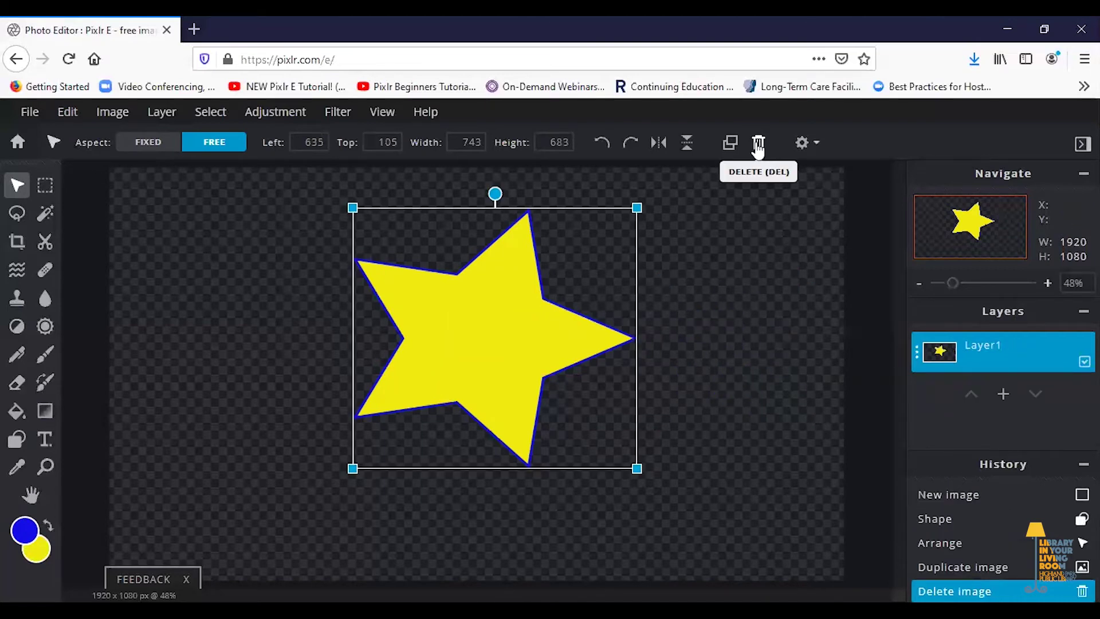
# Shrink the star with fixed aspect to about 606 x 557 px, keeping its lower-right corner in place
pyautogui.click(148, 143)
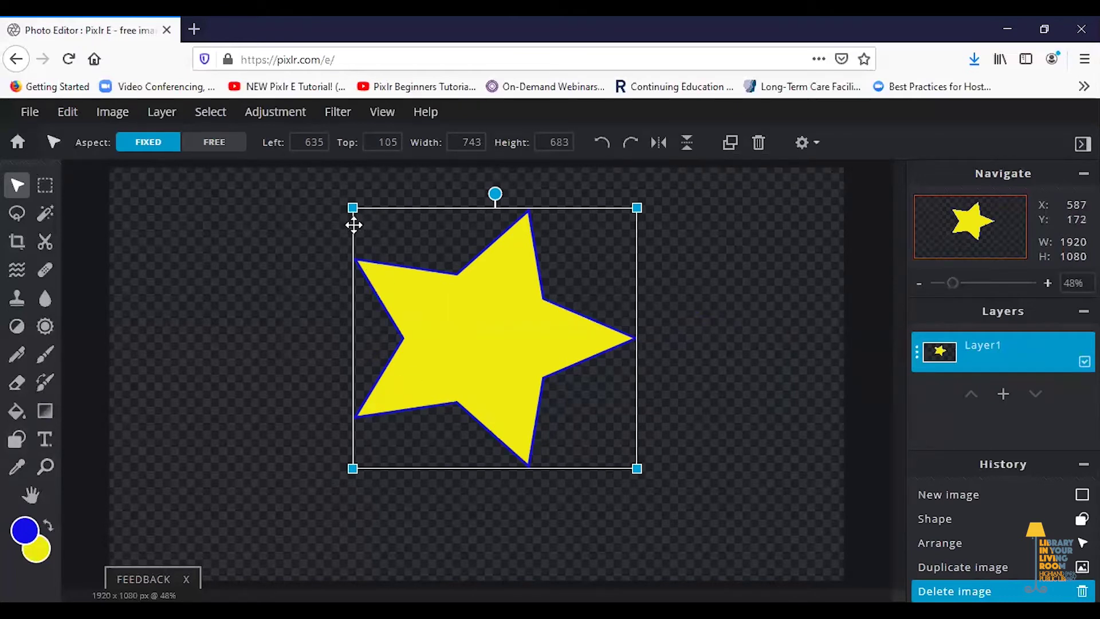
pyautogui.moveTo(352, 207); pyautogui.dragTo(404, 256)
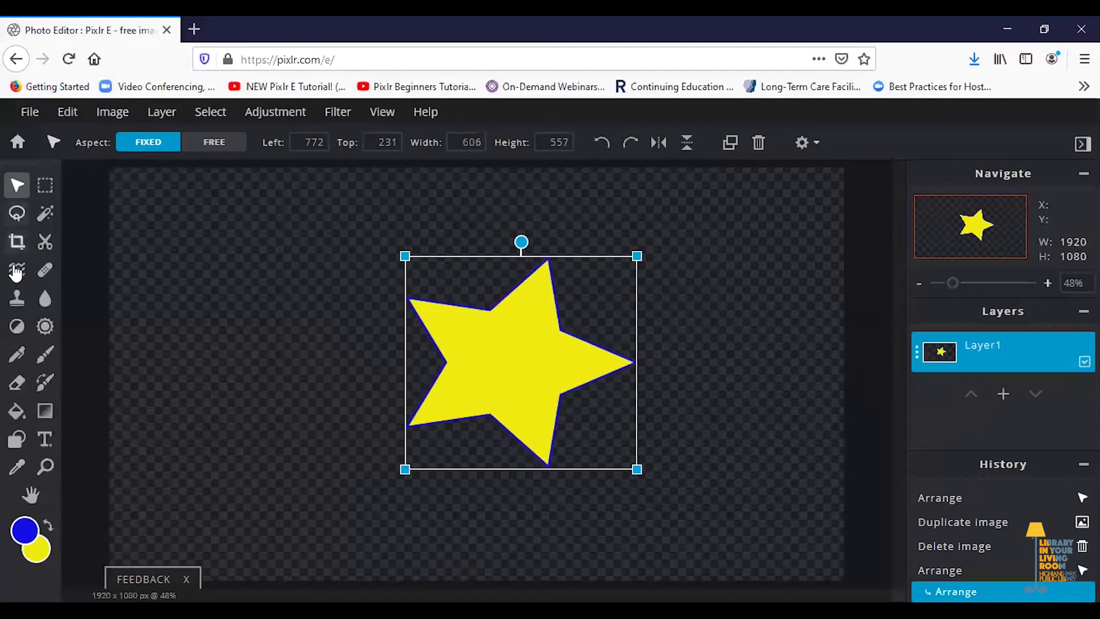
# Paint a wide blue arch over the star with the 40 px soft round brush at 100% opacity
pyautogui.click(46, 356)
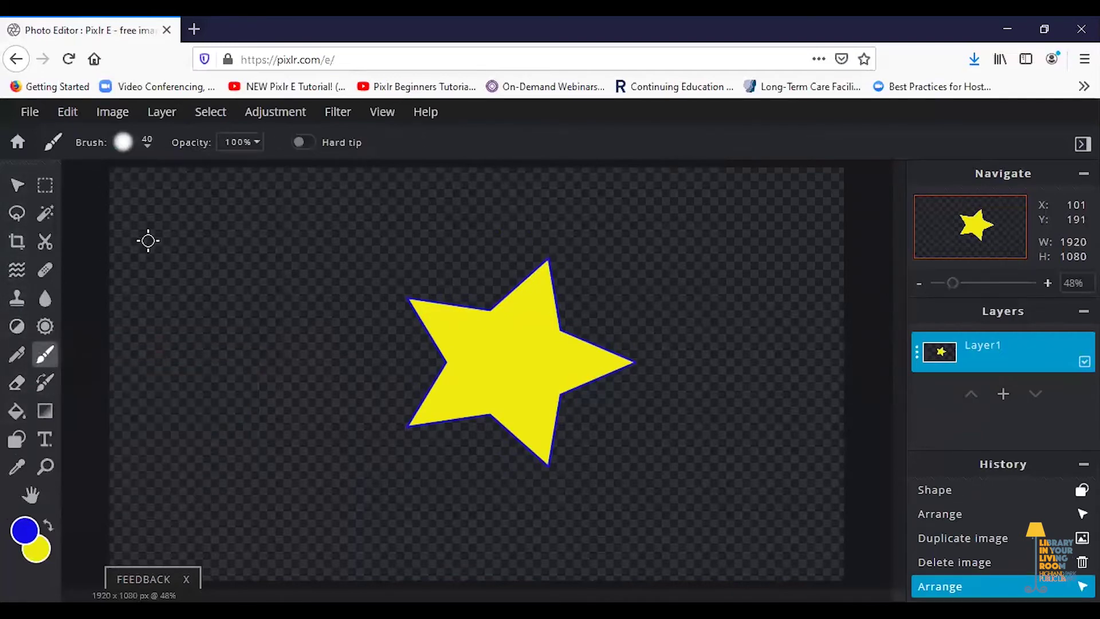
pyautogui.moveTo(214, 422)
pyautogui.mouseDown()
pyautogui.moveTo(215, 358)
pyautogui.moveTo(242, 288)
pyautogui.moveTo(362, 235)
pyautogui.moveTo(489, 224)
pyautogui.moveTo(585, 226)
pyautogui.moveTo(661, 262)
pyautogui.moveTo(711, 329)
pyautogui.moveTo(744, 425)
pyautogui.mouseUp()
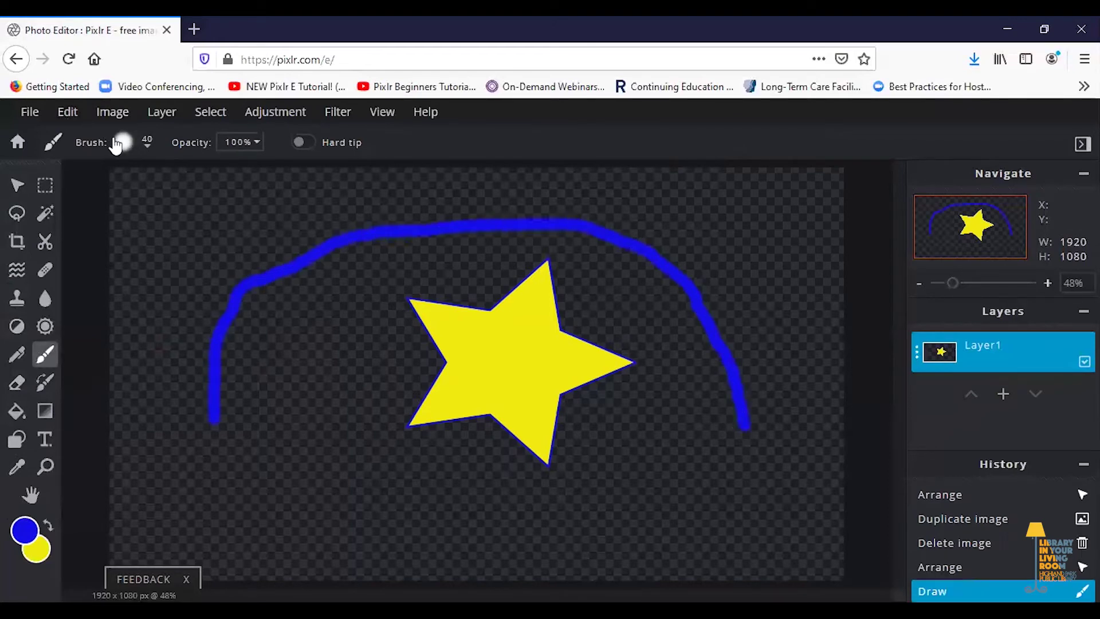
# Paint an arch of spaced blue asterisks inside the blue line, using the 100 px asterisk brush with a tilted tip and a step of 158%
pyautogui.click(146, 143)
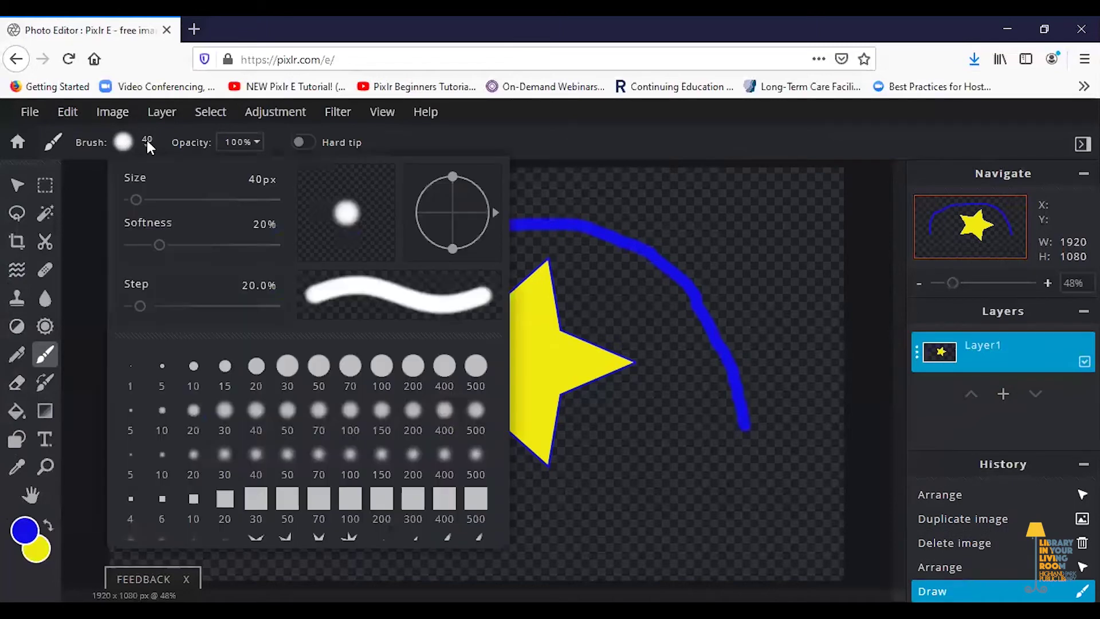
pyautogui.scroll(-2, 333, 381)
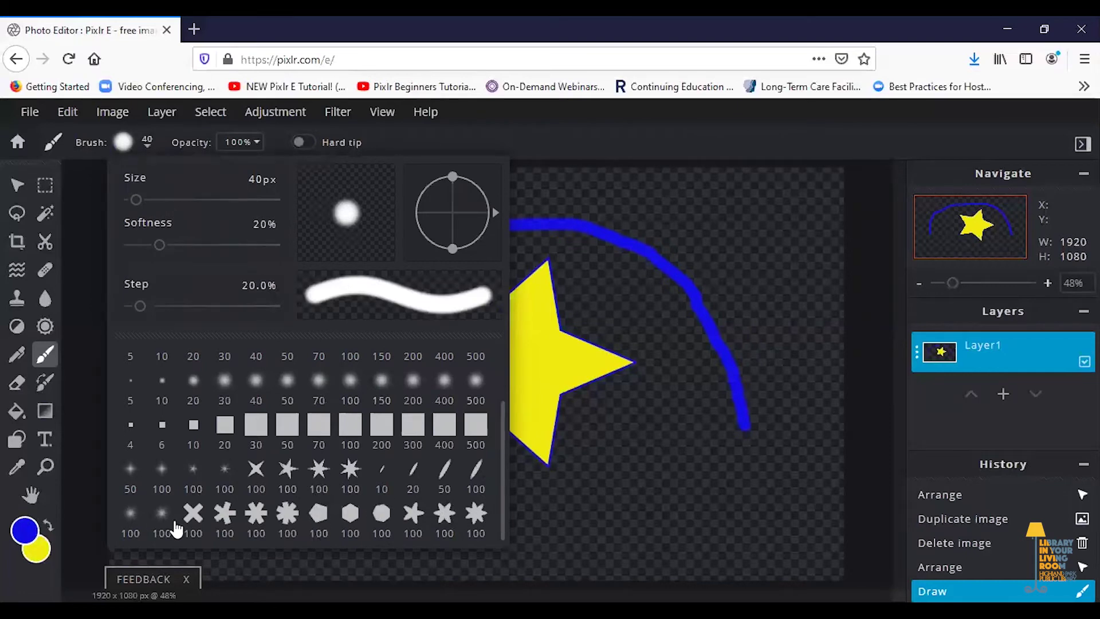
pyautogui.click(288, 519)
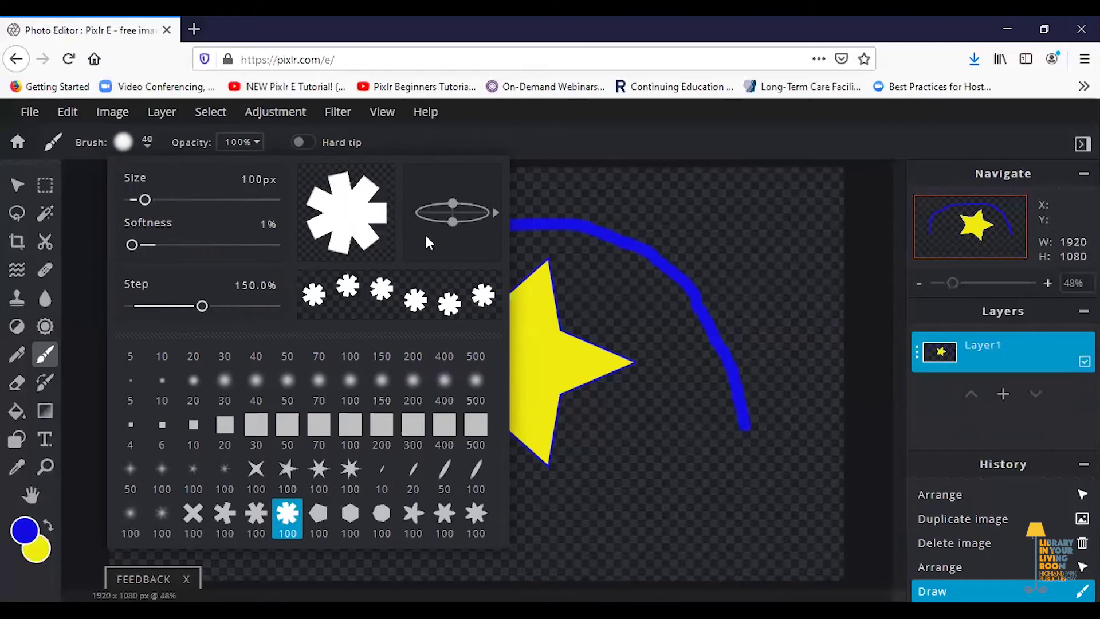
pyautogui.moveTo(452, 195)
pyautogui.mouseDown()
pyautogui.moveTo(452, 216)
pyautogui.moveTo(452, 189)
pyautogui.moveTo(451, 215)
pyautogui.moveTo(479, 211)
pyautogui.moveTo(470, 192)
pyautogui.moveTo(474, 206)
pyautogui.mouseUp()
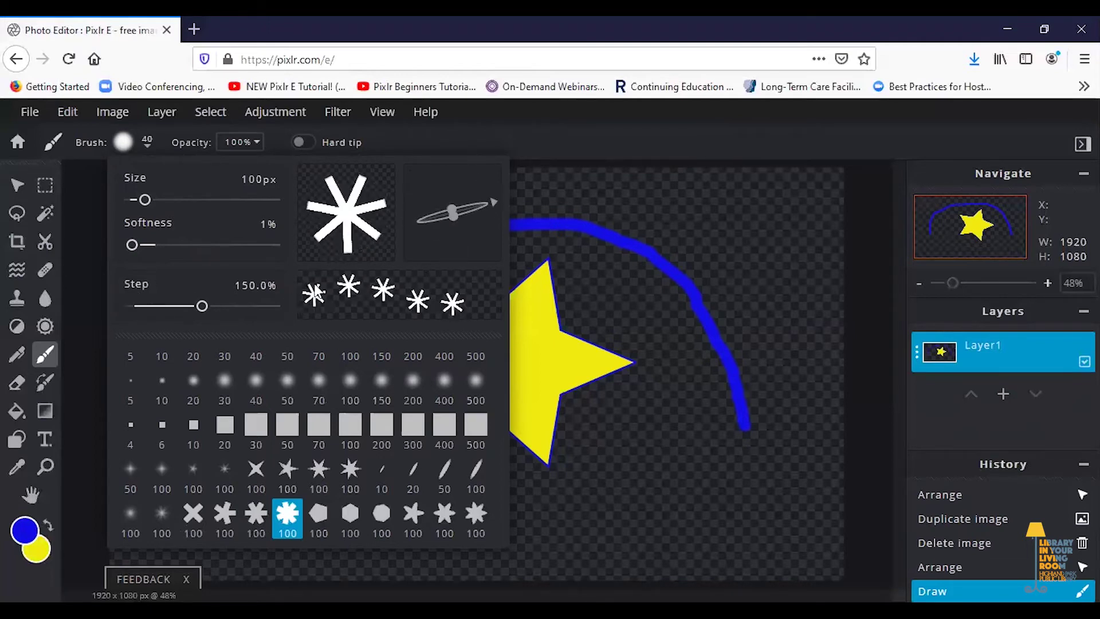
pyautogui.moveTo(203, 308); pyautogui.dragTo(276, 311)
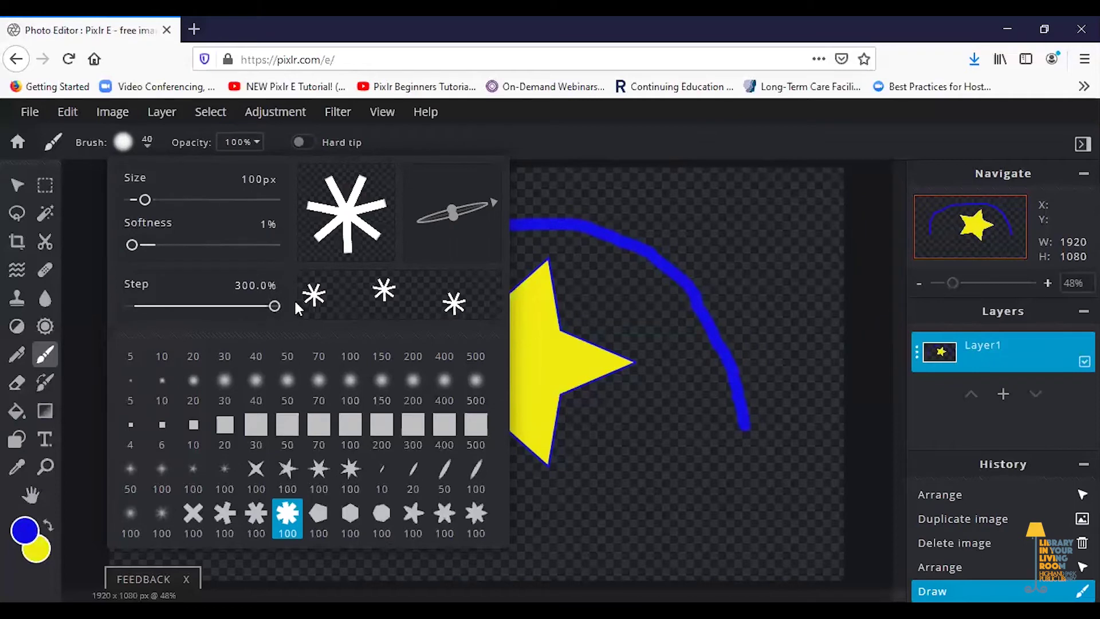
pyautogui.moveTo(272, 309)
pyautogui.mouseDown()
pyautogui.moveTo(131, 309)
pyautogui.moveTo(207, 307)
pyautogui.mouseUp()
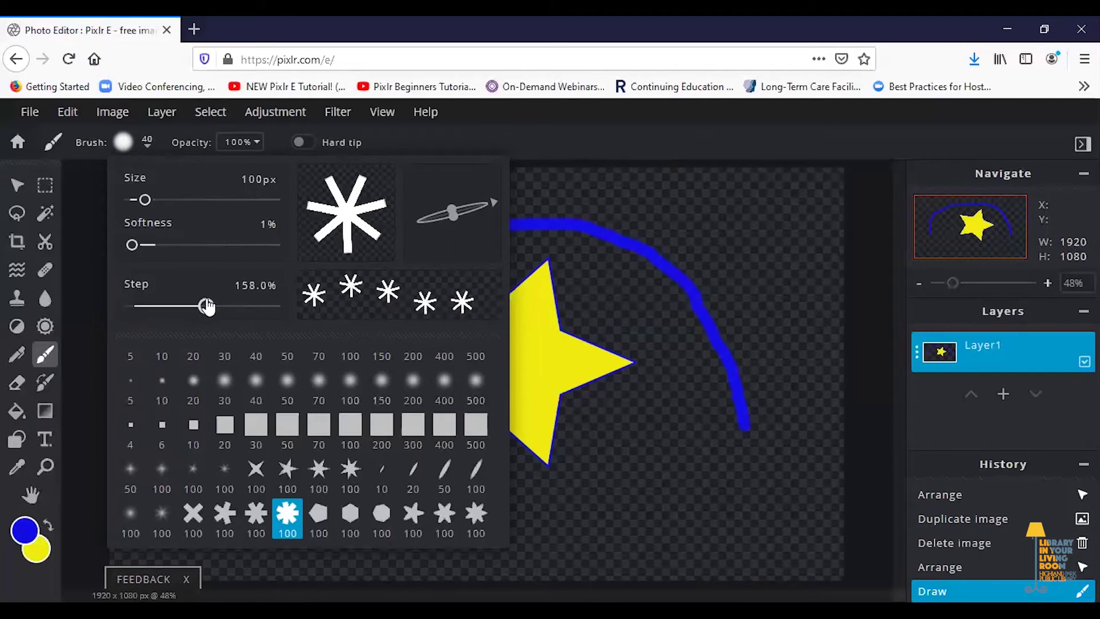
pyautogui.click(135, 139)
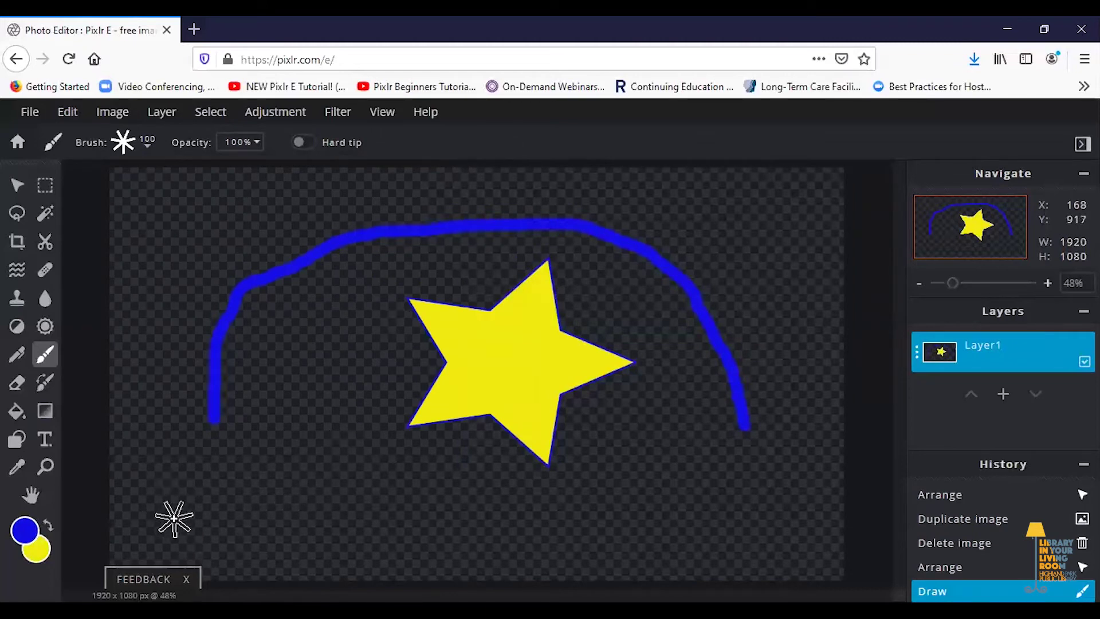
pyautogui.moveTo(258, 463)
pyautogui.mouseDown()
pyautogui.moveTo(275, 355)
pyautogui.moveTo(299, 311)
pyautogui.moveTo(382, 270)
pyautogui.moveTo(498, 266)
pyautogui.moveTo(609, 284)
pyautogui.moveTo(640, 312)
pyautogui.moveTo(668, 361)
pyautogui.moveTo(694, 498)
pyautogui.mouseUp()
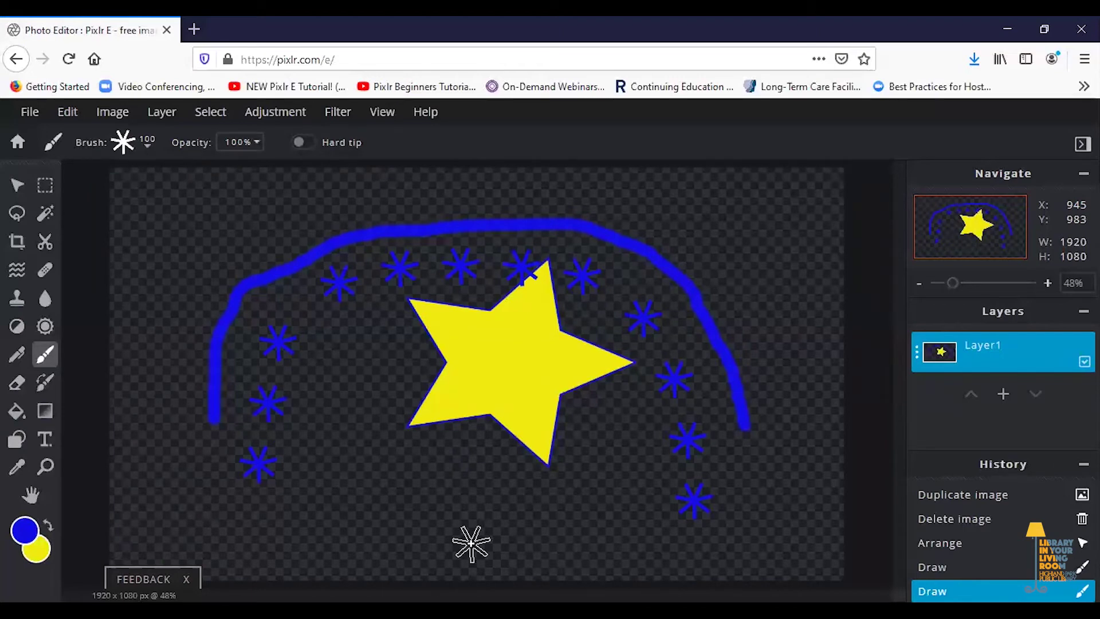
# Erase a soft mark in the star's centre with the rounded five-pointed star eraser at 69 px size, 36% softness and 150% step
pyautogui.click(18, 388)
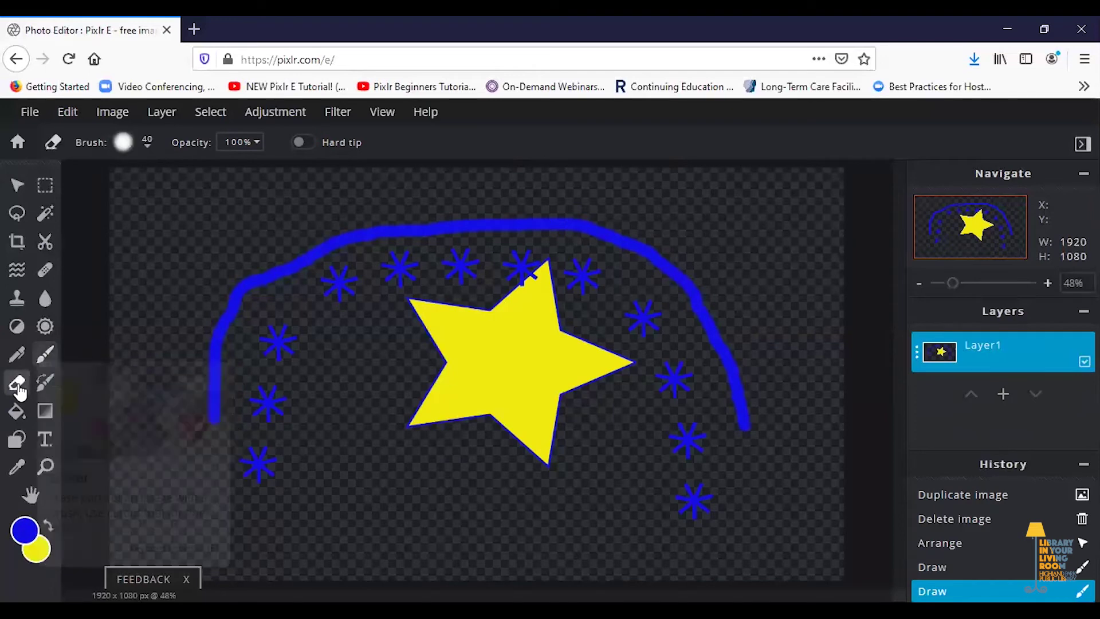
pyautogui.click(123, 143)
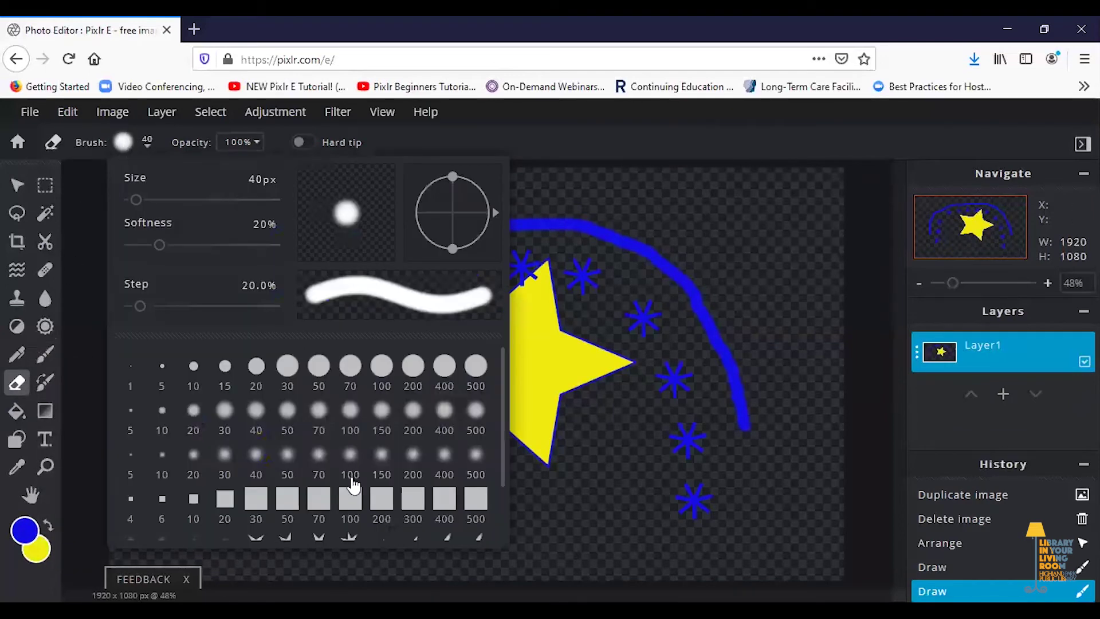
pyautogui.scroll(-2, 370, 368)
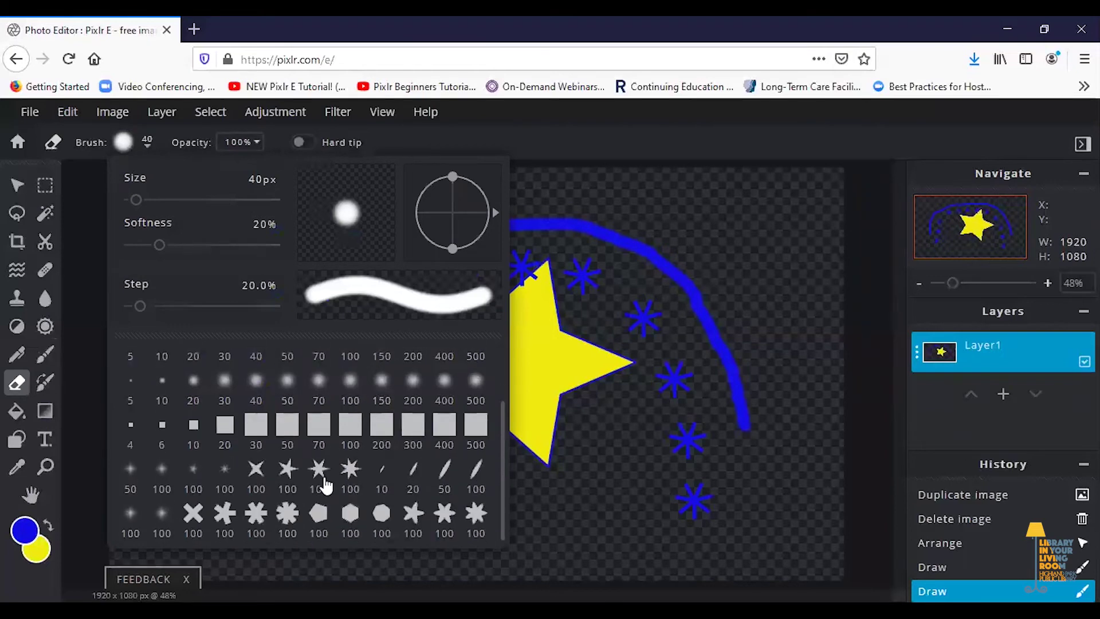
pyautogui.click(415, 516)
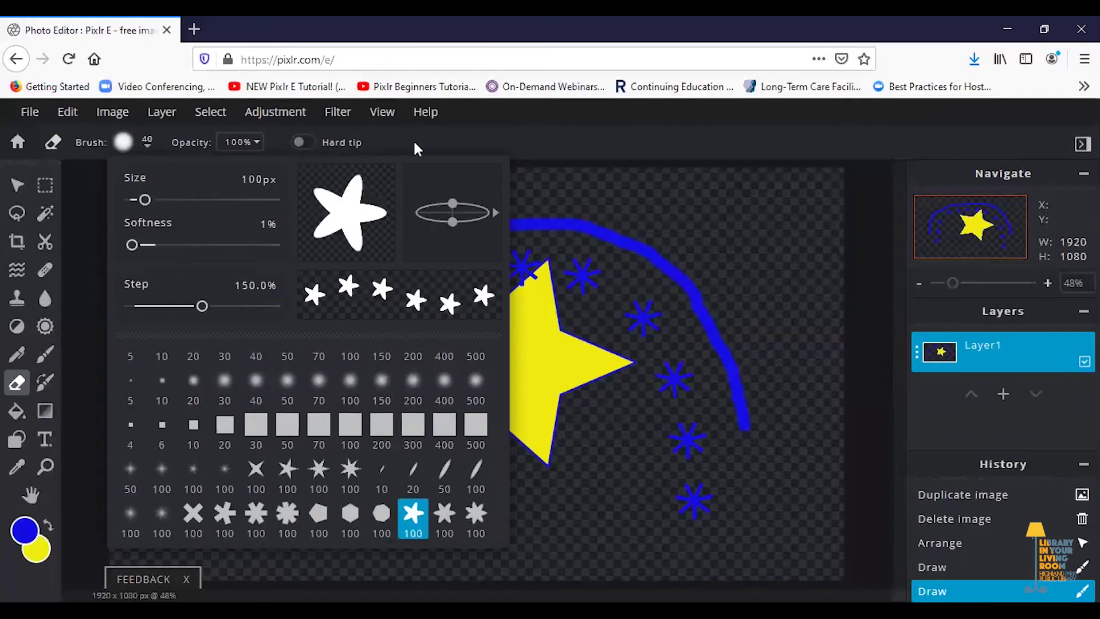
pyautogui.moveTo(450, 200)
pyautogui.mouseDown()
pyautogui.moveTo(457, 193)
pyautogui.moveTo(457, 205)
pyautogui.mouseUp()
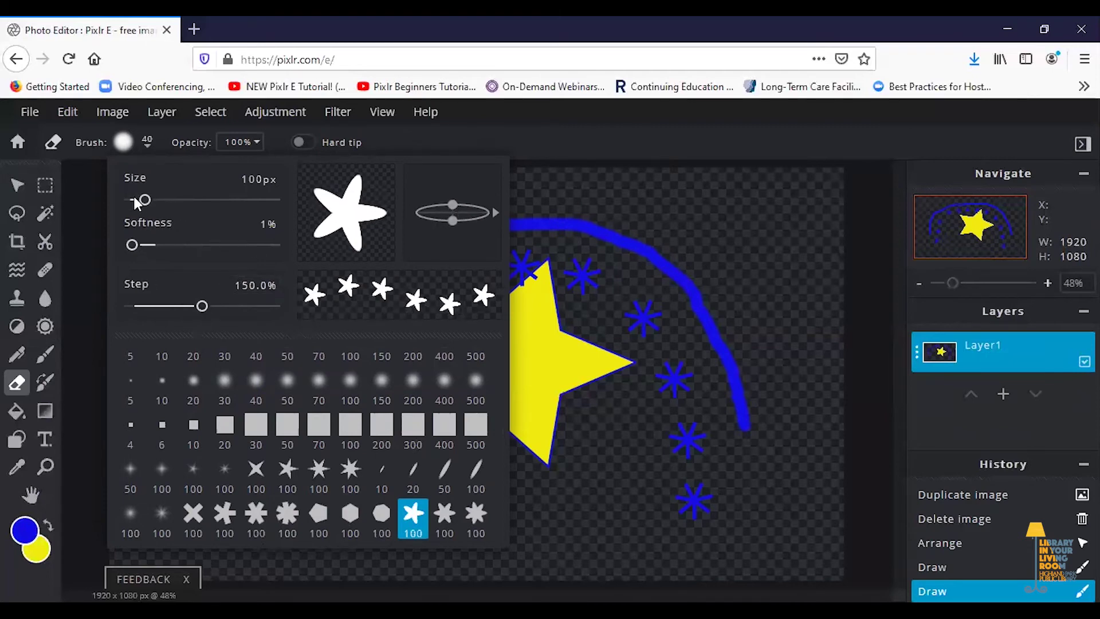
pyautogui.moveTo(144, 201)
pyautogui.mouseDown()
pyautogui.moveTo(162, 201)
pyautogui.moveTo(140, 200)
pyautogui.mouseUp()
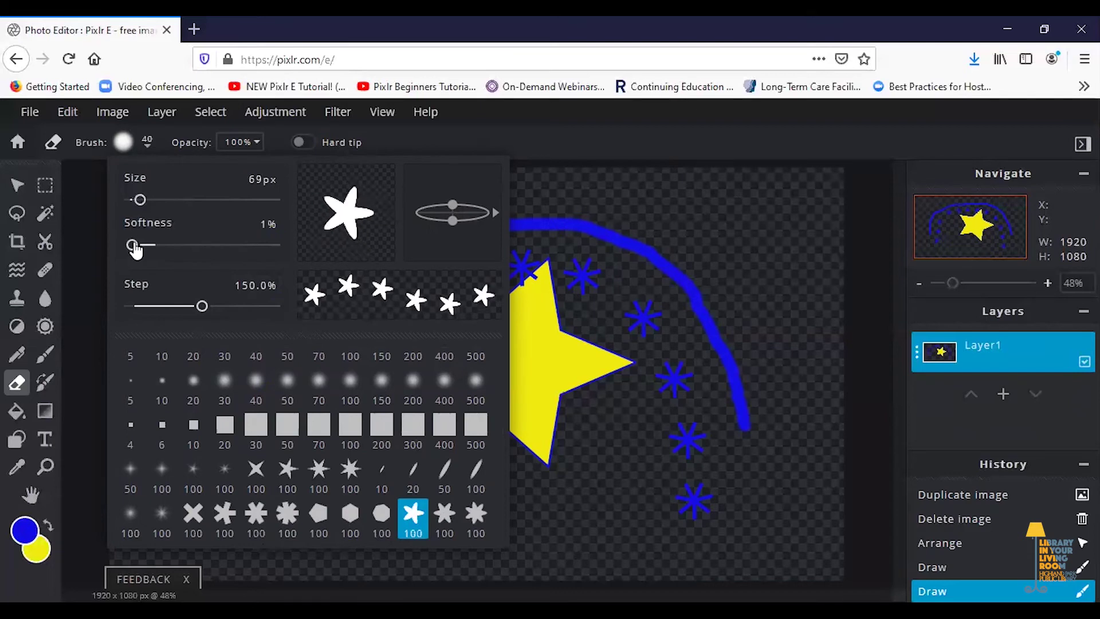
pyautogui.moveTo(132, 247)
pyautogui.mouseDown()
pyautogui.moveTo(195, 252)
pyautogui.moveTo(184, 252)
pyautogui.mouseUp()
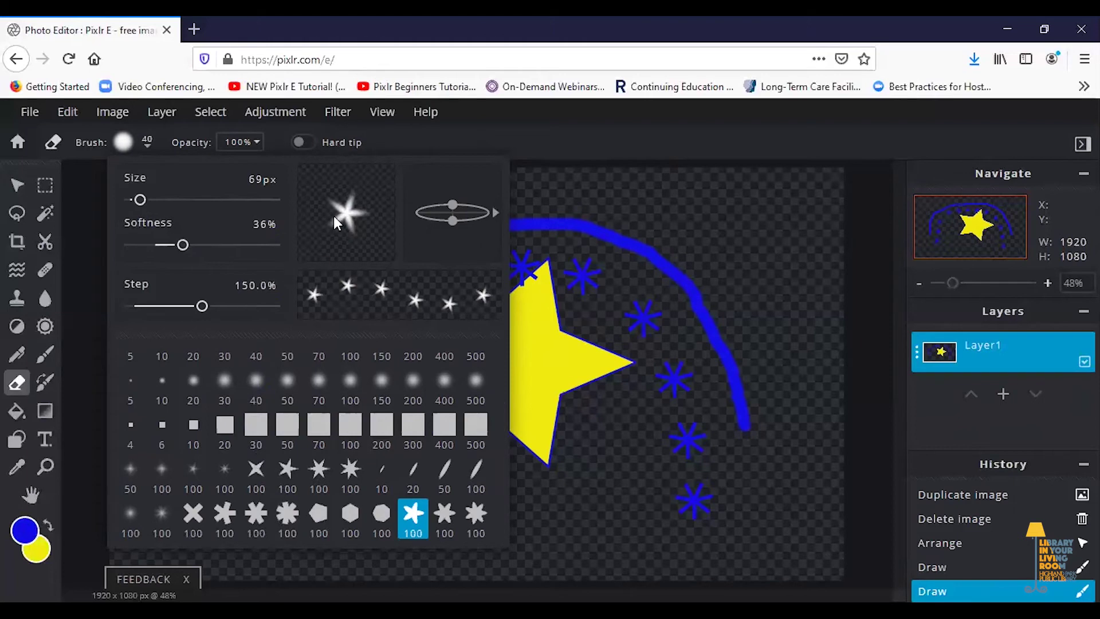
pyautogui.click(95, 136)
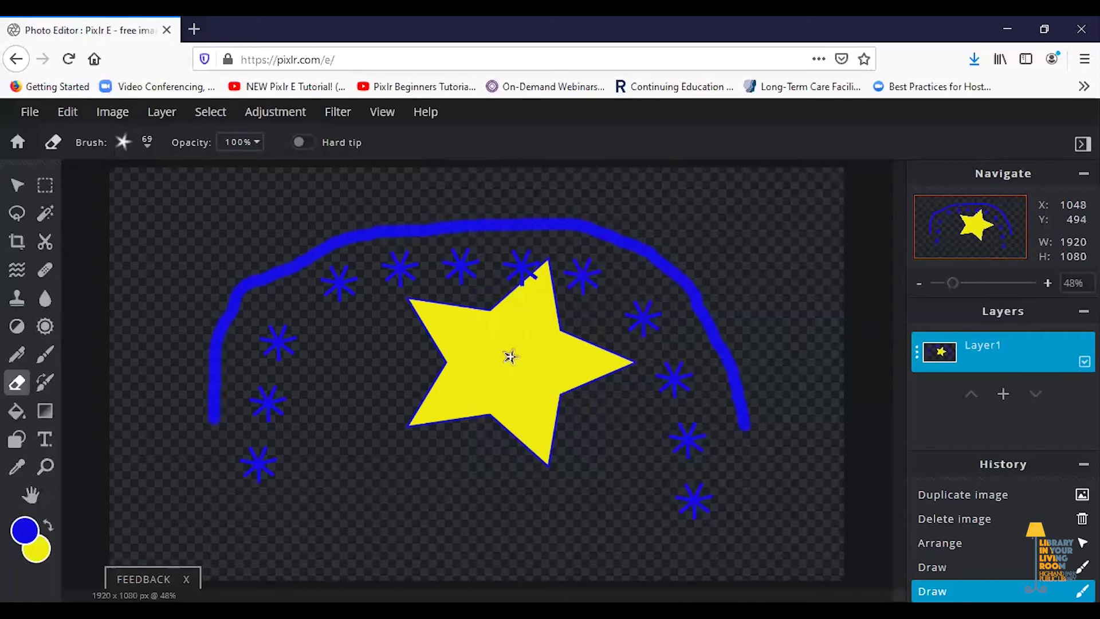
pyautogui.click(510, 357)
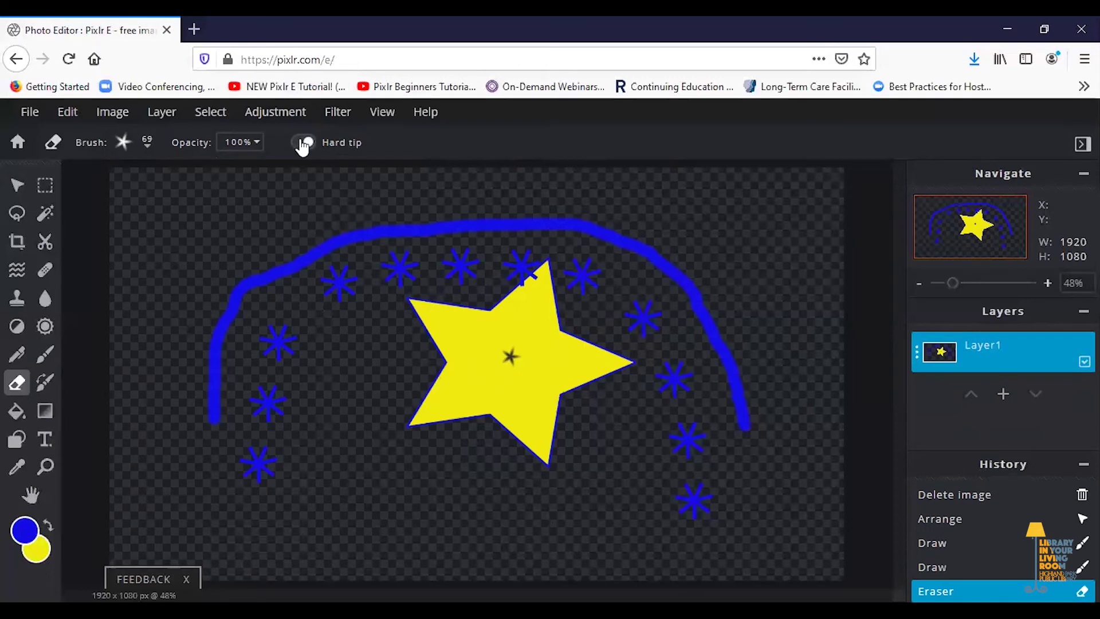
# Erase a hard-tip mark right of the first at 100% opacity, and a faint hard-tip one to its left at 18% opacity
pyautogui.click(534, 366)
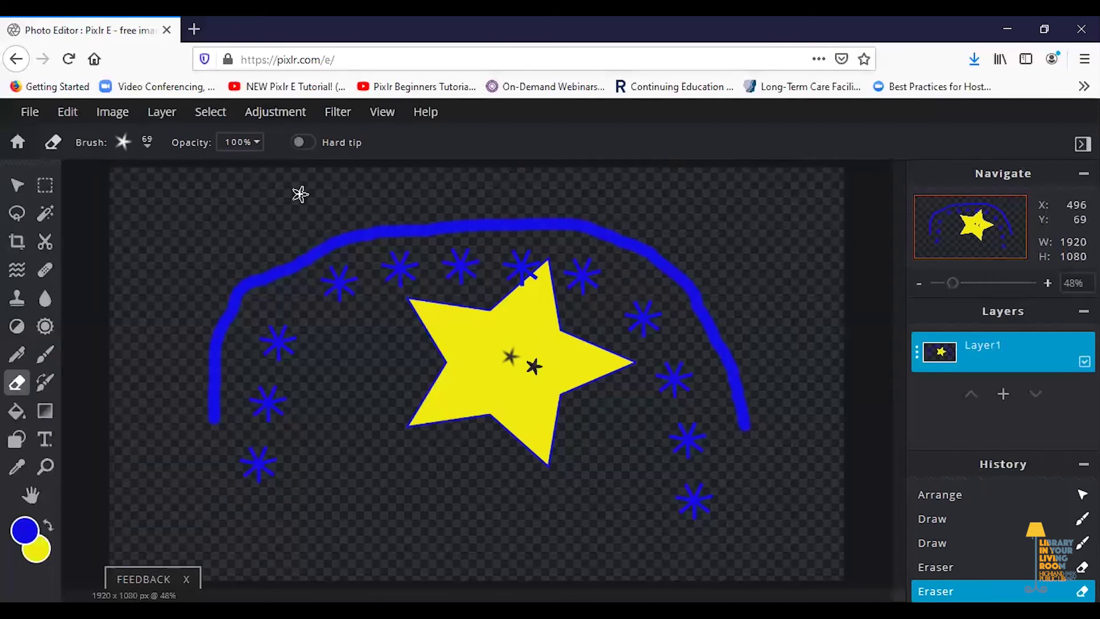
pyautogui.click(235, 141)
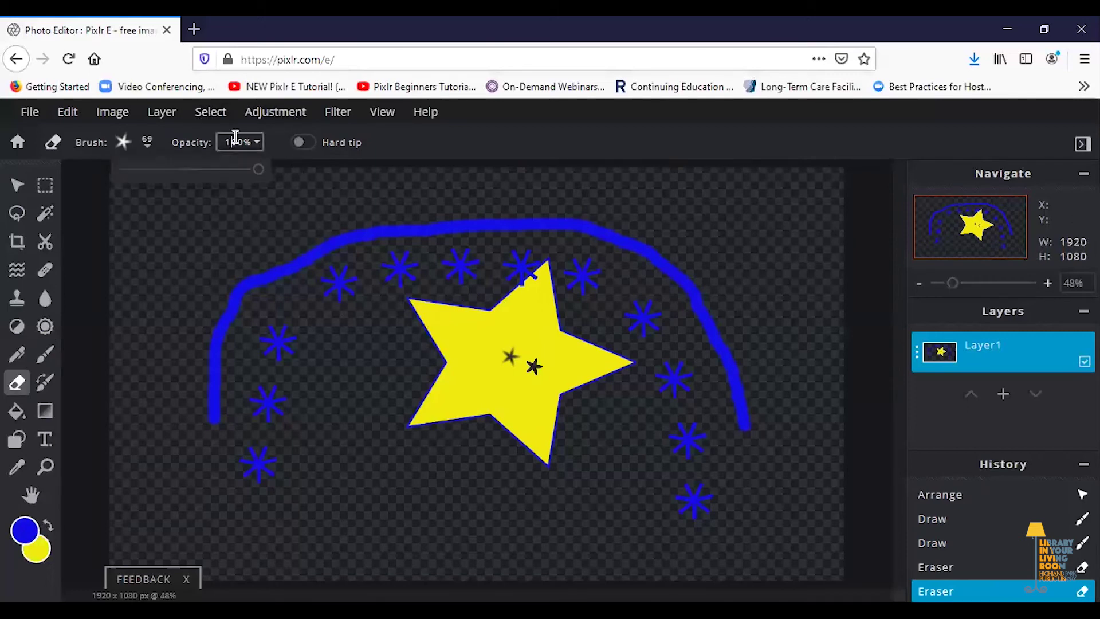
pyautogui.click(148, 170)
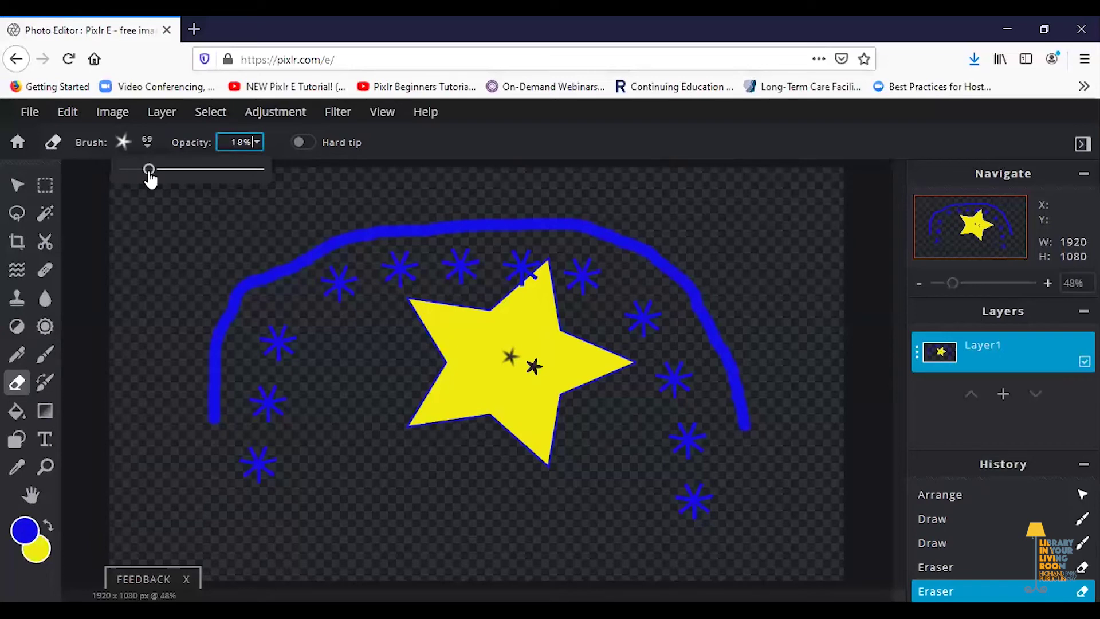
pyautogui.click(300, 142)
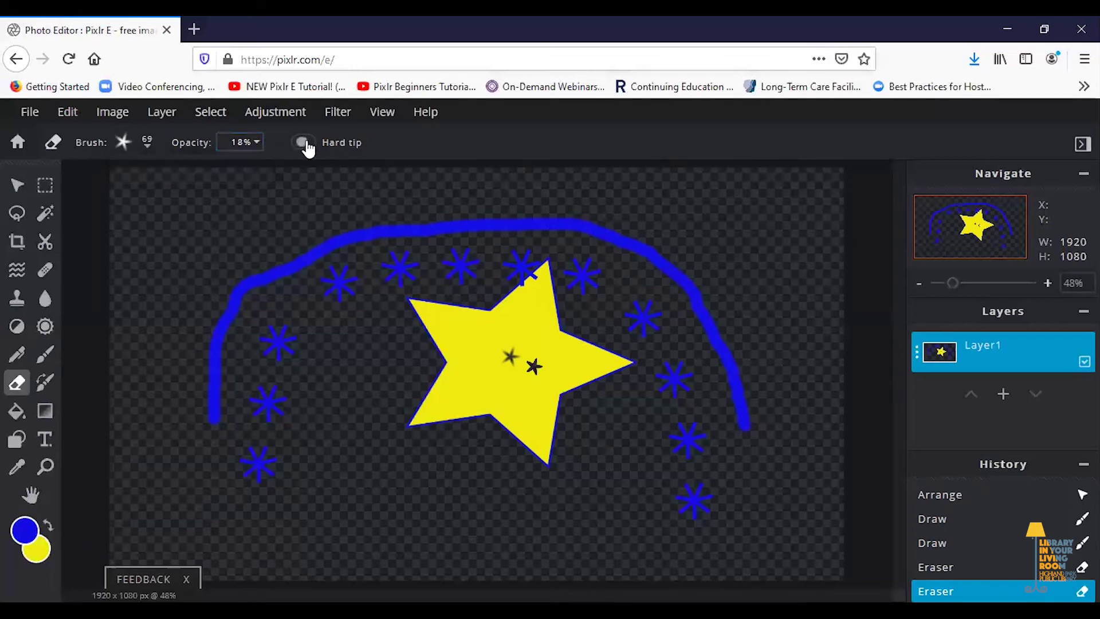
pyautogui.click(473, 375)
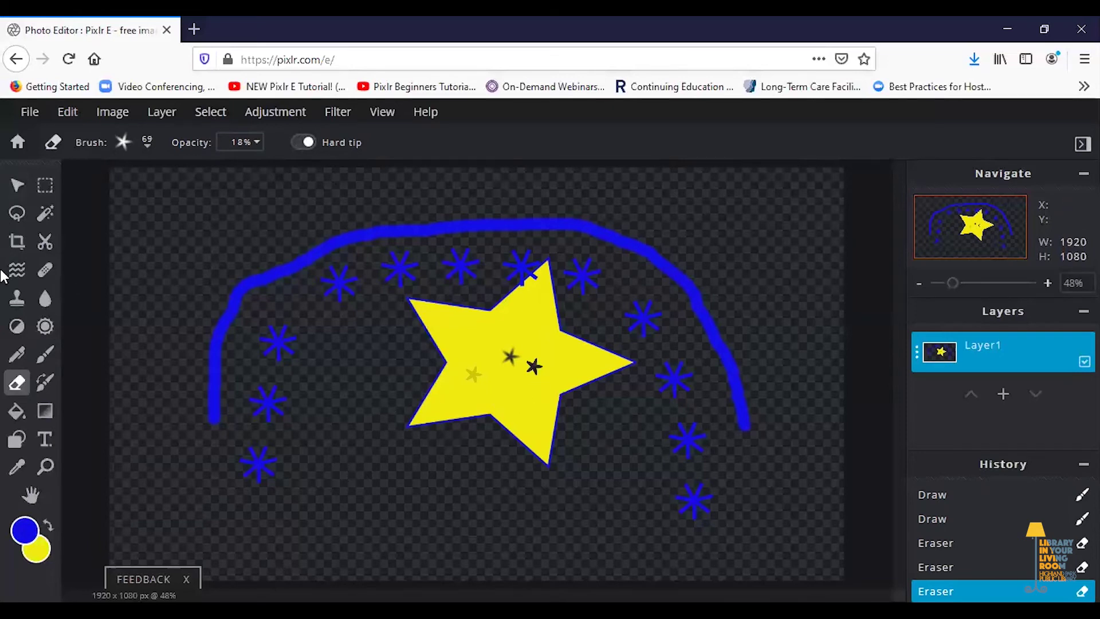
# Set the main colour to the magenta tetradic match of the blue and fill the painted arch line with it
pyautogui.click(14, 471)
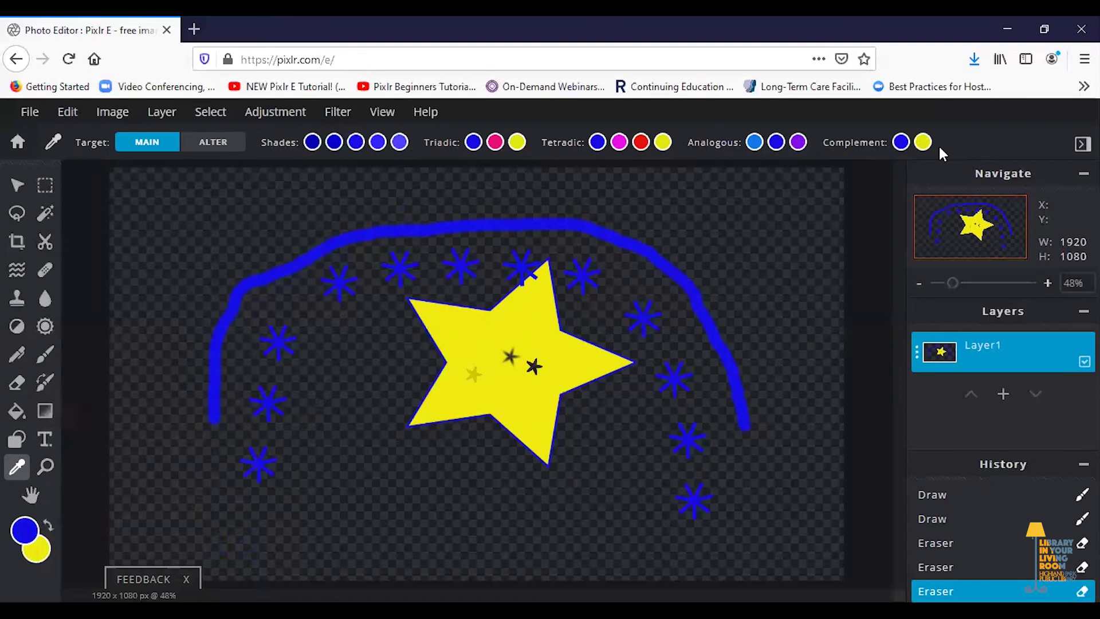
pyautogui.click(619, 142)
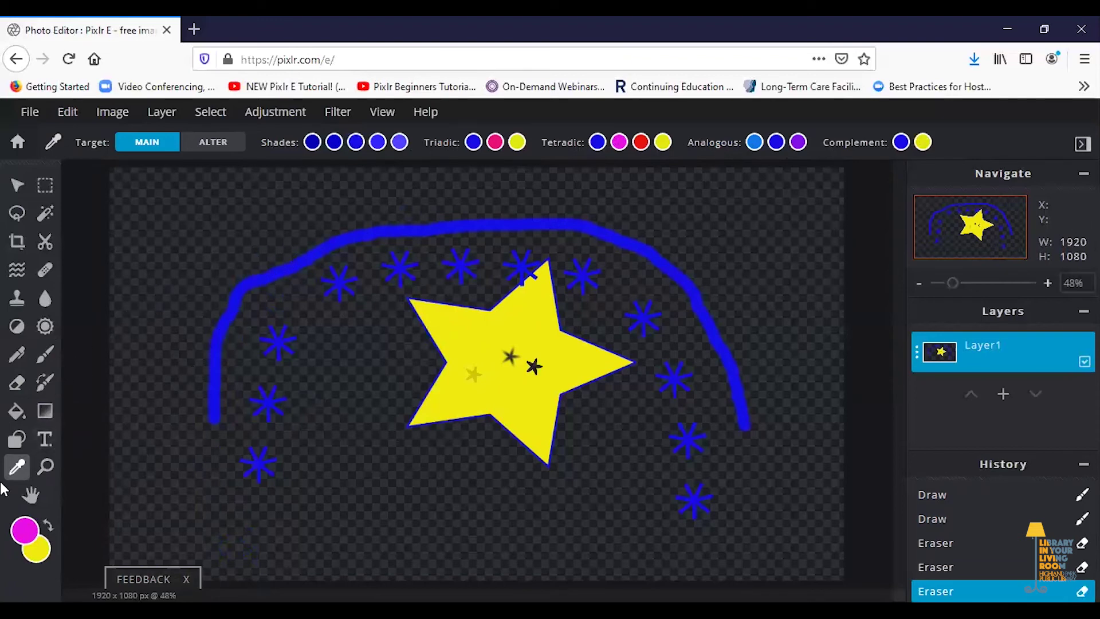
pyautogui.click(12, 415)
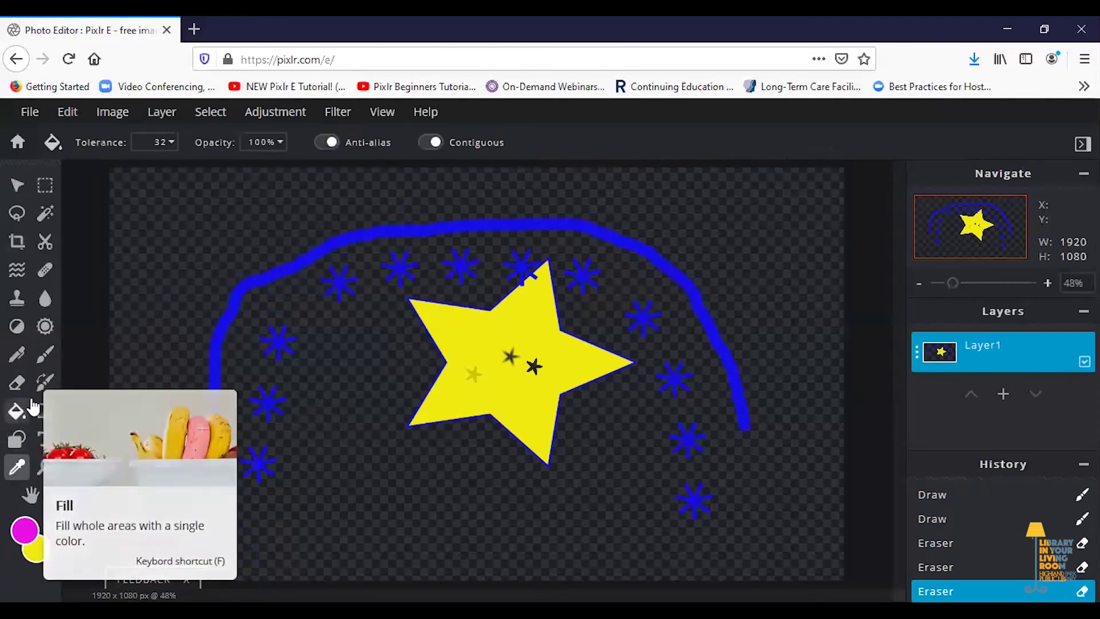
pyautogui.click(259, 280)
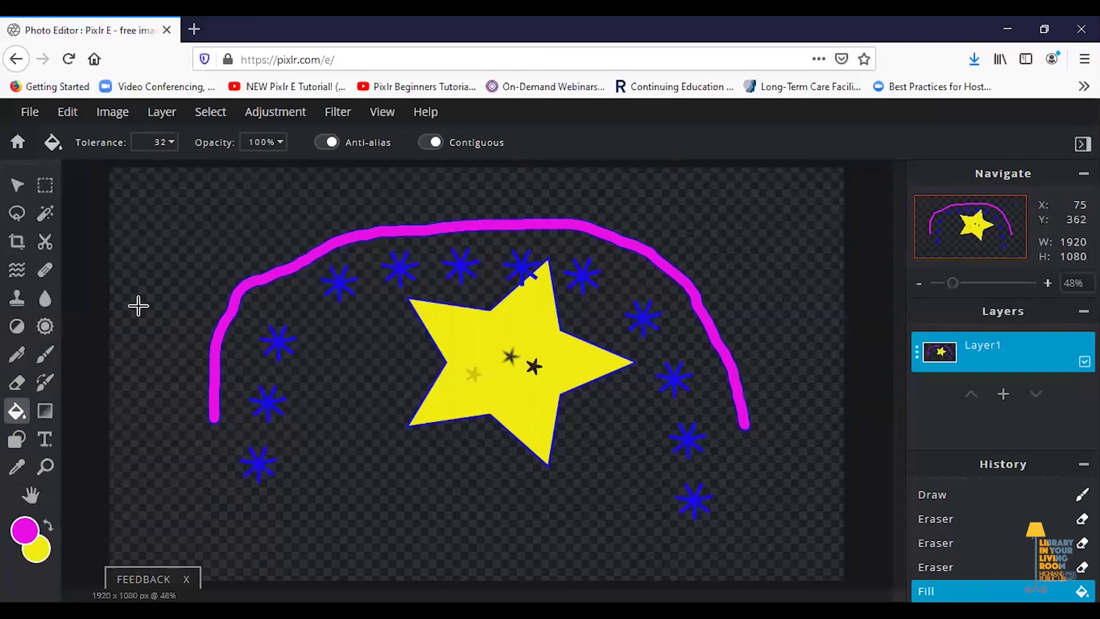
# Sample the star's yellow as the main colour and fill the second and fourth asterisks from the arch's left end with it
pyautogui.click(16, 468)
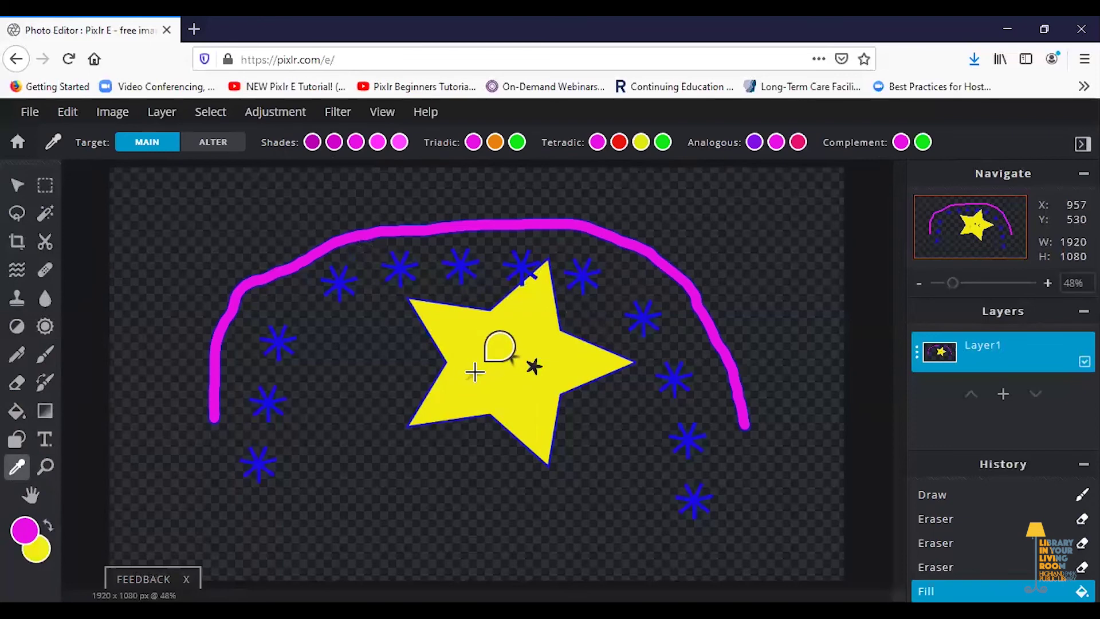
pyautogui.click(486, 332)
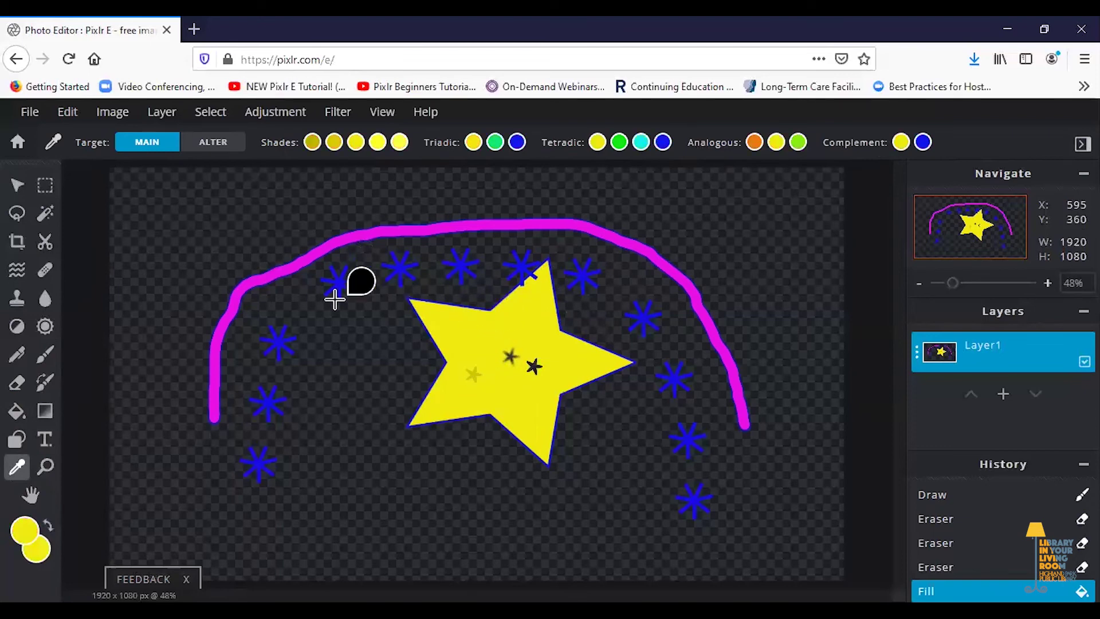
pyautogui.click(16, 410)
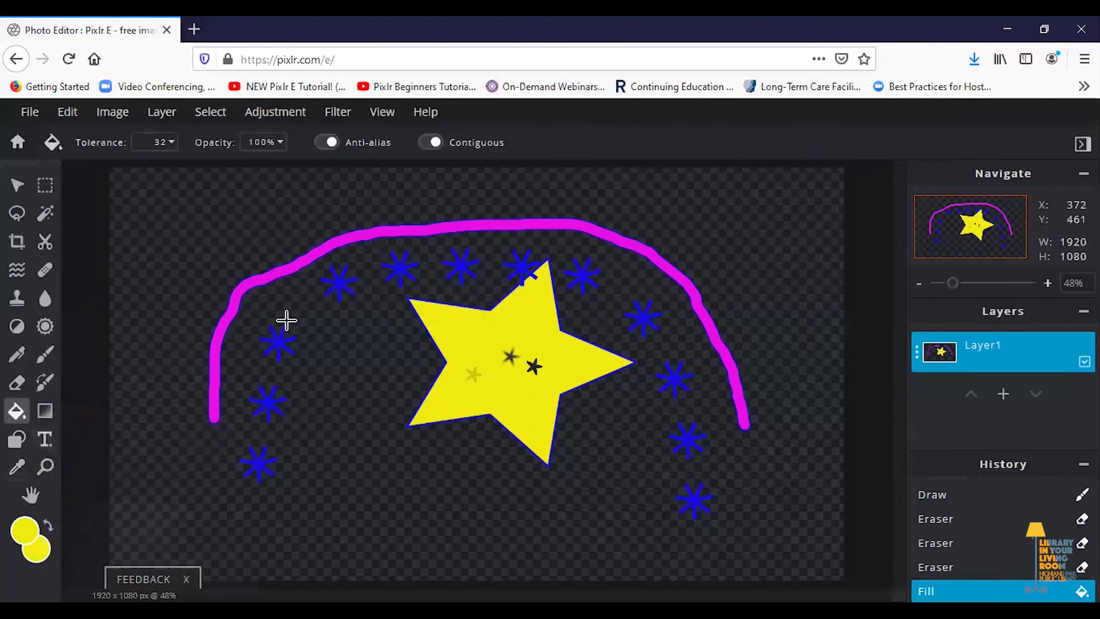
pyautogui.click(338, 282)
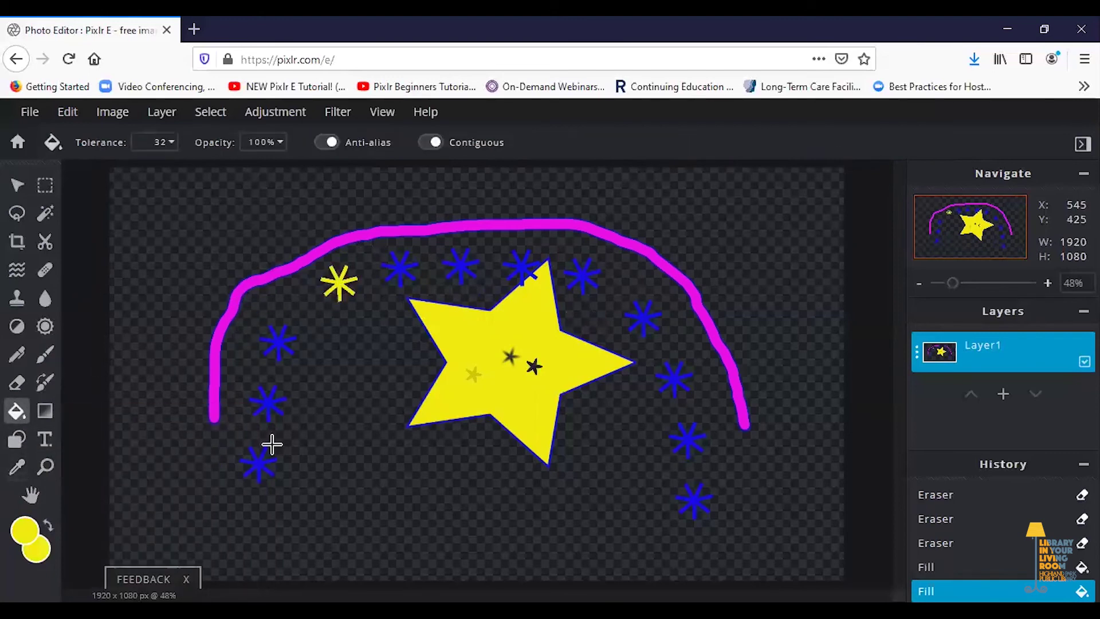
pyautogui.click(273, 405)
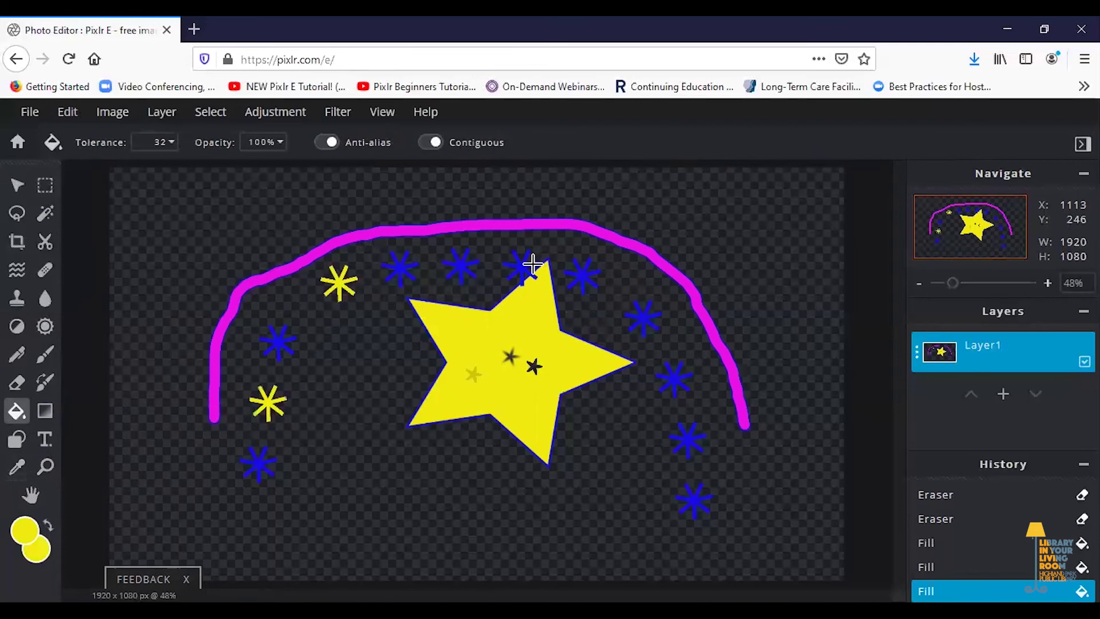
# Fill the sixth, eighth, tenth and twelfth asterisks from the arch's left end with yellow
pyautogui.click(460, 266)
pyautogui.click(581, 274)
pyautogui.click(673, 380)
pyautogui.click(693, 503)
# Draw a thin closed outline around the whole drawing with the Sketchy pen at size 1 and amount 30
pyautogui.click(17, 354)
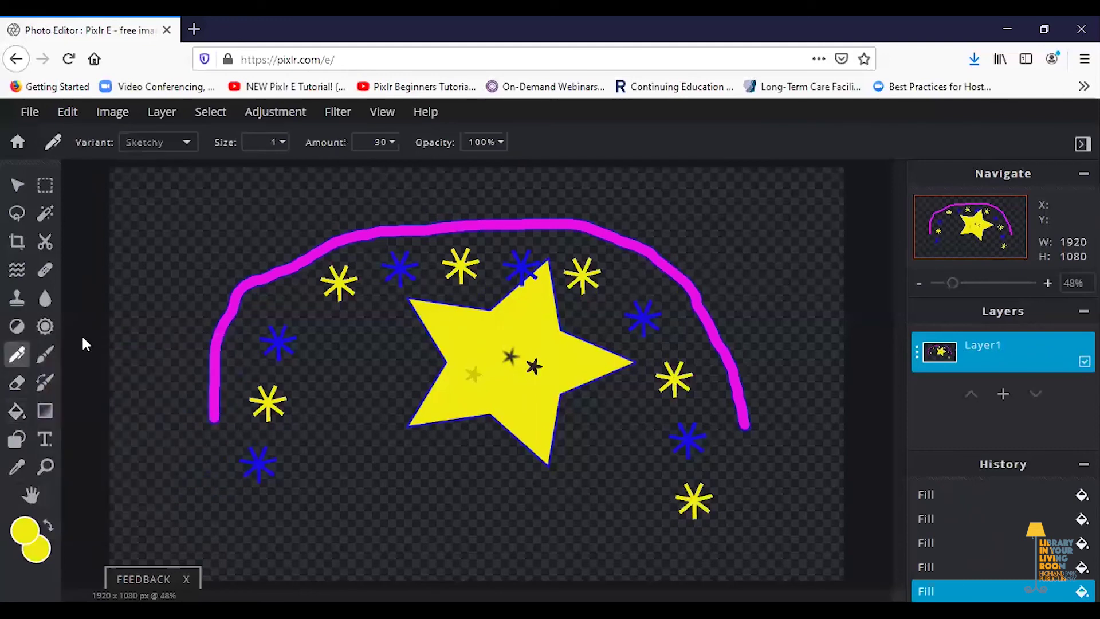
pyautogui.moveTo(167, 300)
pyautogui.mouseDown()
pyautogui.moveTo(191, 242)
pyautogui.moveTo(255, 234)
pyautogui.moveTo(337, 204)
pyautogui.moveTo(407, 205)
pyautogui.moveTo(453, 189)
pyautogui.moveTo(606, 191)
pyautogui.moveTo(657, 210)
pyautogui.mouseUp()
pyautogui.moveTo(718, 245)
pyautogui.mouseDown()
pyautogui.moveTo(780, 338)
pyautogui.moveTo(797, 432)
pyautogui.moveTo(794, 489)
pyautogui.moveTo(728, 568)
pyautogui.moveTo(302, 555)
pyautogui.moveTo(213, 497)
pyautogui.moveTo(165, 385)
pyautogui.moveTo(165, 278)
pyautogui.mouseUp()
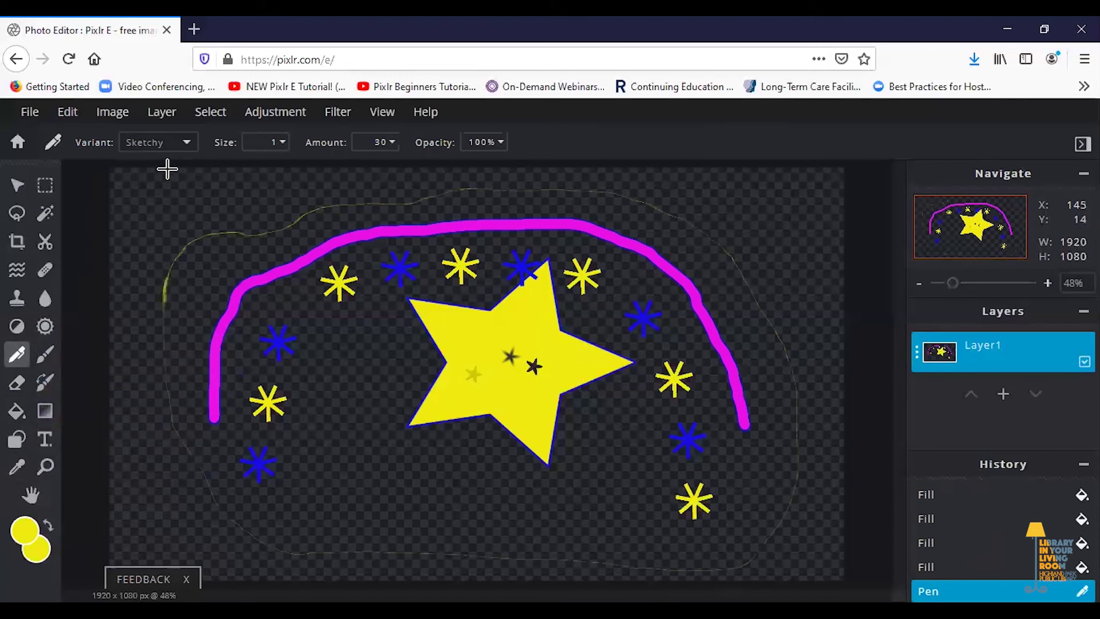
# Draw a wavy line with the Crayon pen variant above the left half of the magenta arch
pyautogui.click(188, 144)
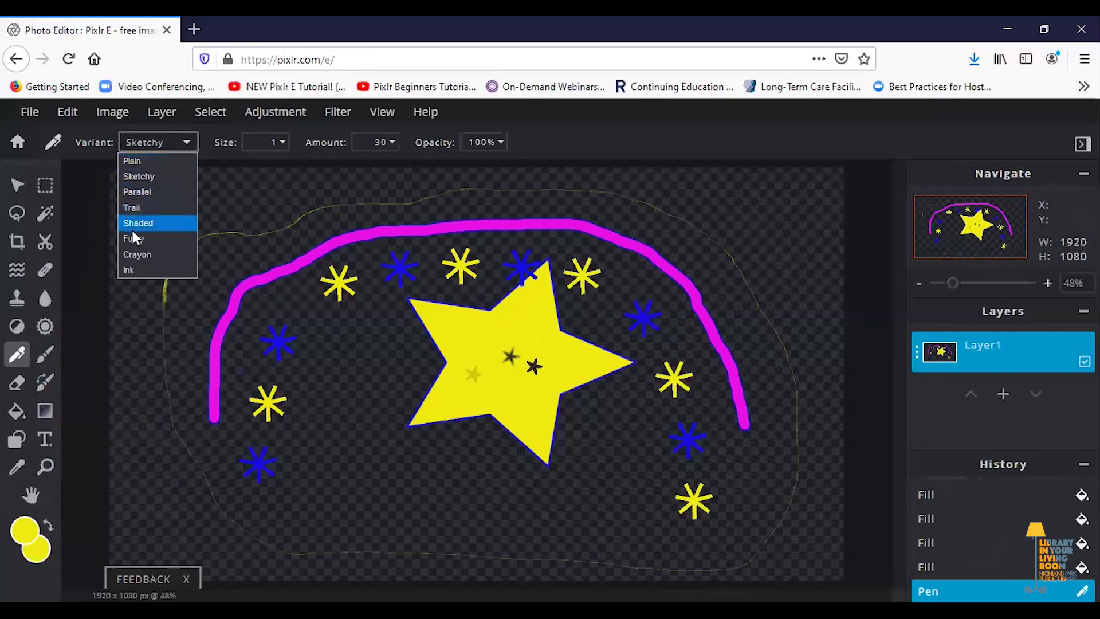
pyautogui.click(130, 255)
pyautogui.moveTo(133, 281)
pyautogui.mouseDown()
pyautogui.moveTo(164, 209)
pyautogui.moveTo(294, 204)
pyautogui.moveTo(345, 185)
pyautogui.moveTo(455, 188)
pyautogui.mouseUp()
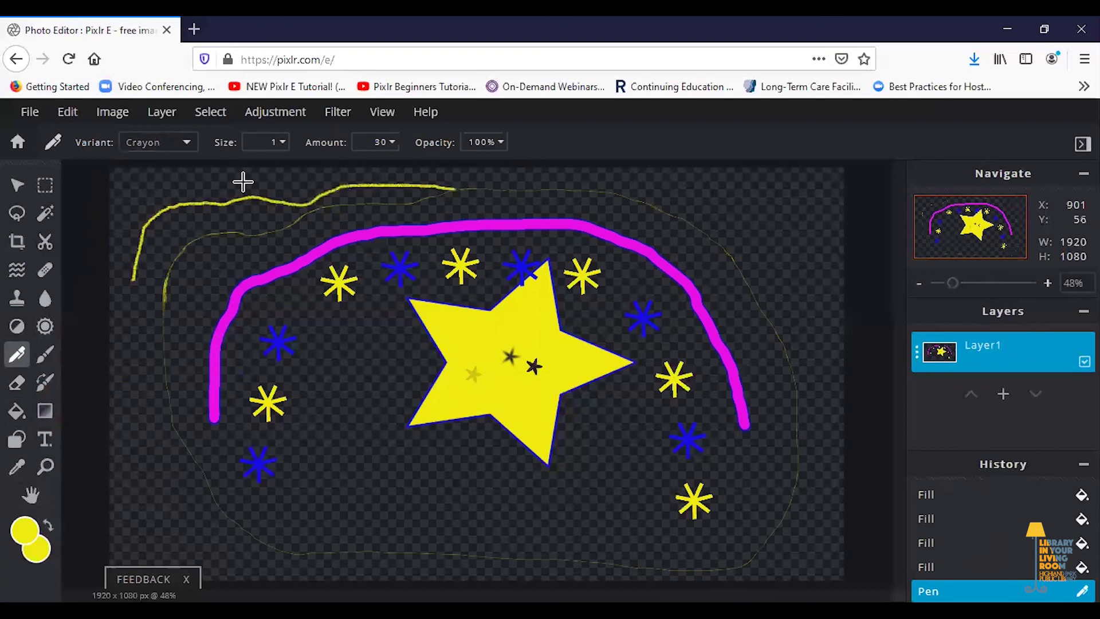
# Draw looping strokes with the Furry pen variant outside the arch's left side and along the area below the star
pyautogui.click(188, 146)
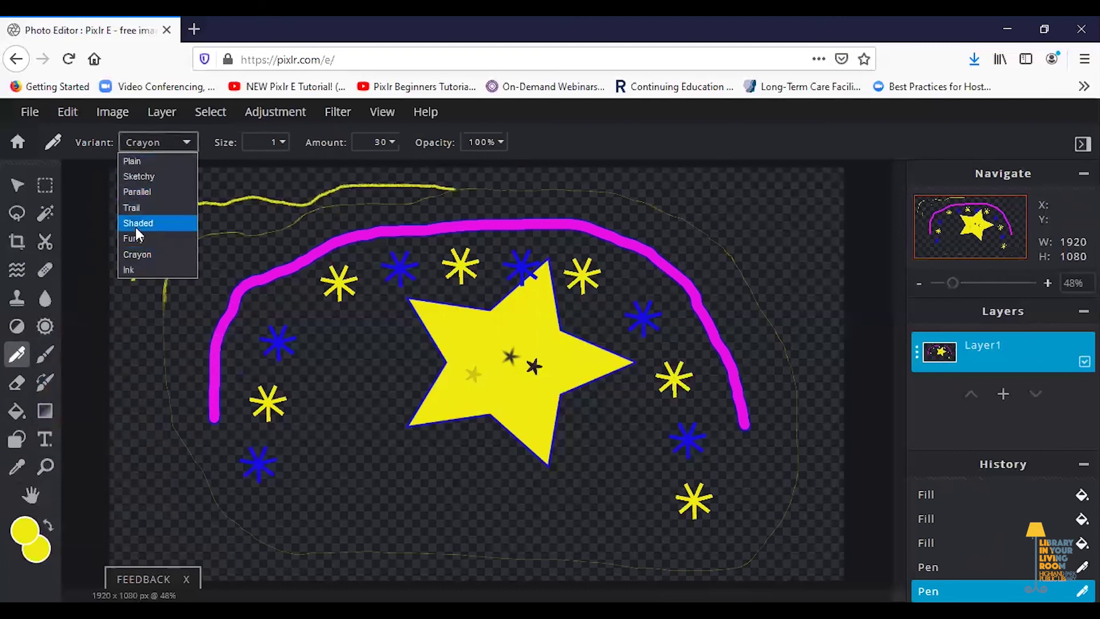
pyautogui.click(135, 238)
pyautogui.moveTo(131, 364)
pyautogui.mouseDown()
pyautogui.moveTo(150, 253)
pyautogui.moveTo(179, 228)
pyautogui.moveTo(260, 213)
pyautogui.mouseUp()
pyautogui.moveTo(193, 304)
pyautogui.mouseDown()
pyautogui.moveTo(162, 280)
pyautogui.moveTo(138, 291)
pyautogui.moveTo(174, 337)
pyautogui.moveTo(134, 397)
pyautogui.moveTo(150, 417)
pyautogui.moveTo(151, 479)
pyautogui.moveTo(341, 518)
pyautogui.moveTo(472, 504)
pyautogui.mouseUp()
# Set the pen size to 23 and draw a thick Furry wavy stroke beneath the star
pyautogui.click(278, 140)
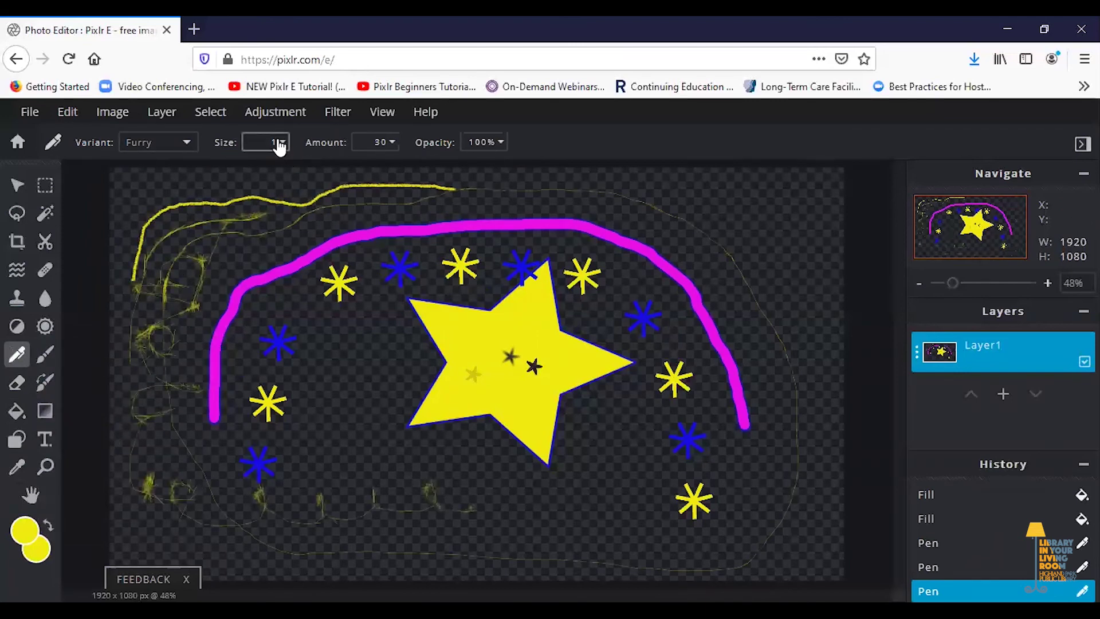
pyautogui.moveTo(151, 171); pyautogui.dragTo(209, 169)
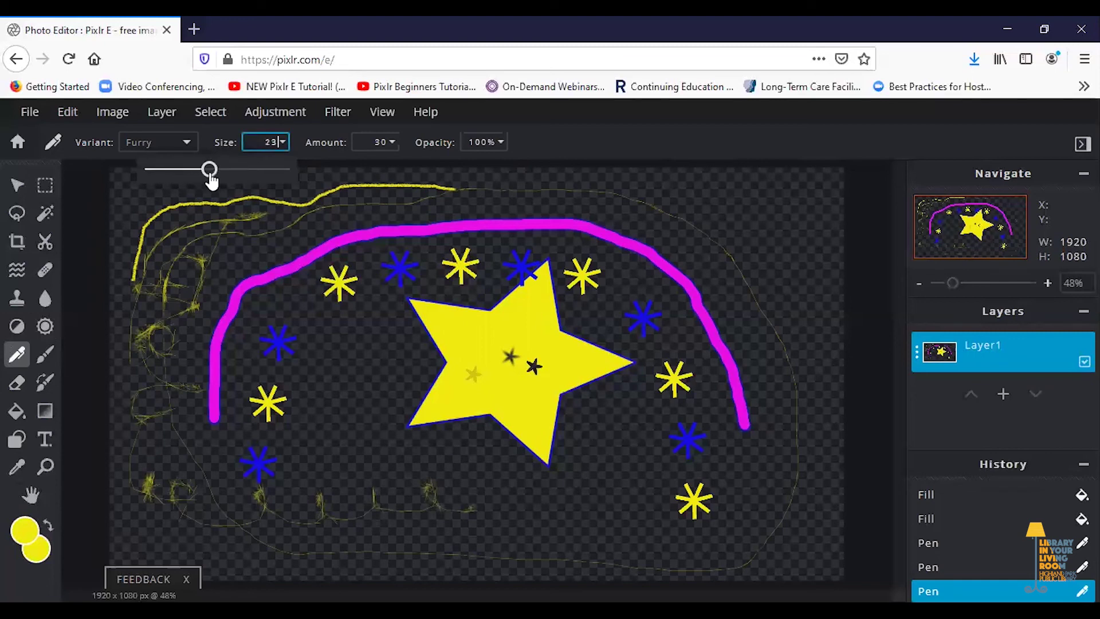
pyautogui.moveTo(348, 451)
pyautogui.mouseDown()
pyautogui.moveTo(350, 475)
pyautogui.moveTo(462, 473)
pyautogui.moveTo(551, 502)
pyautogui.moveTo(593, 498)
pyautogui.moveTo(630, 431)
pyautogui.moveTo(647, 470)
pyautogui.mouseUp()
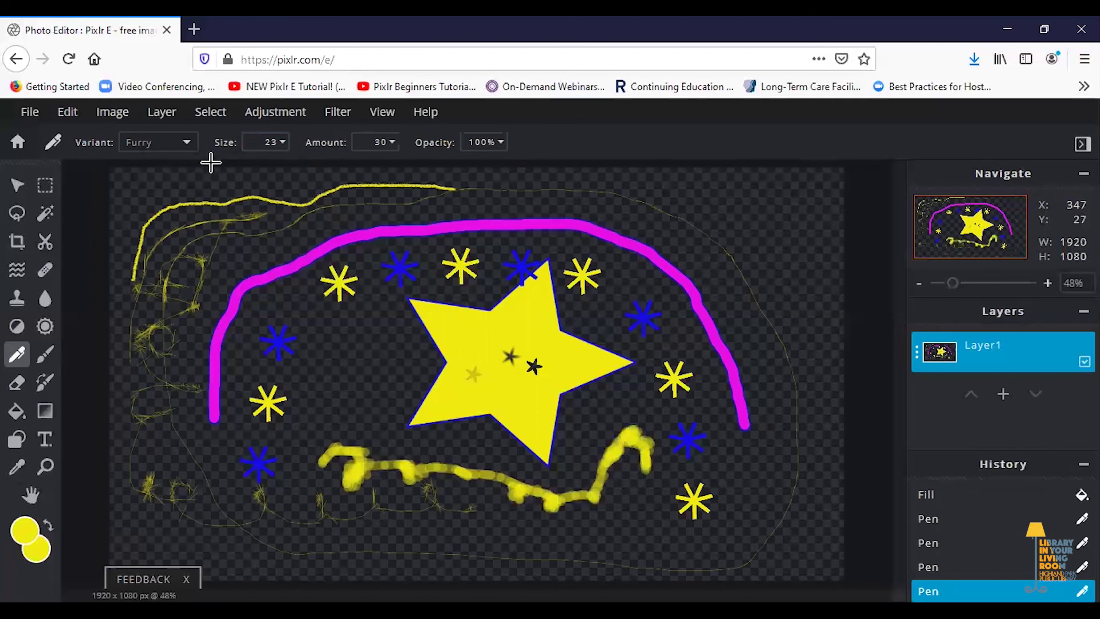
# Draw a Furry pen stroke over the magenta arch from its right side to its left at size 4 and amount 69
pyautogui.click(286, 142)
pyautogui.moveTo(209, 169); pyautogui.dragTo(158, 170)
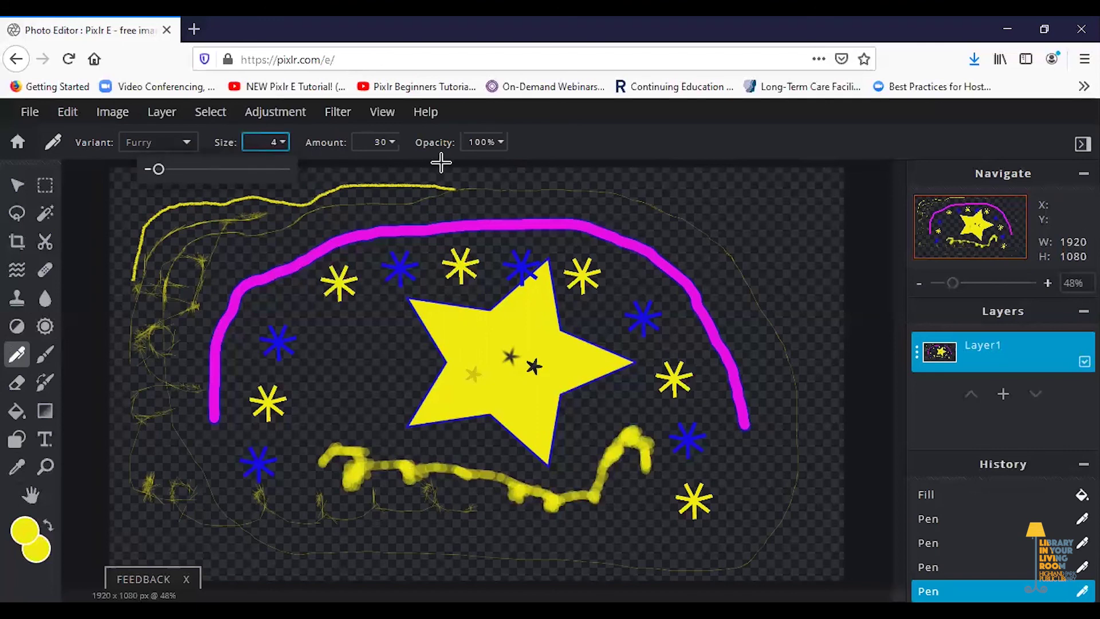
pyautogui.click(396, 142)
pyautogui.moveTo(300, 169); pyautogui.dragTo(352, 170)
pyautogui.moveTo(778, 261)
pyautogui.mouseDown()
pyautogui.moveTo(567, 183)
pyautogui.moveTo(487, 199)
pyautogui.moveTo(352, 200)
pyautogui.moveTo(311, 186)
pyautogui.moveTo(249, 218)
pyautogui.moveTo(204, 208)
pyautogui.moveTo(183, 247)
pyautogui.moveTo(194, 299)
pyautogui.mouseUp()
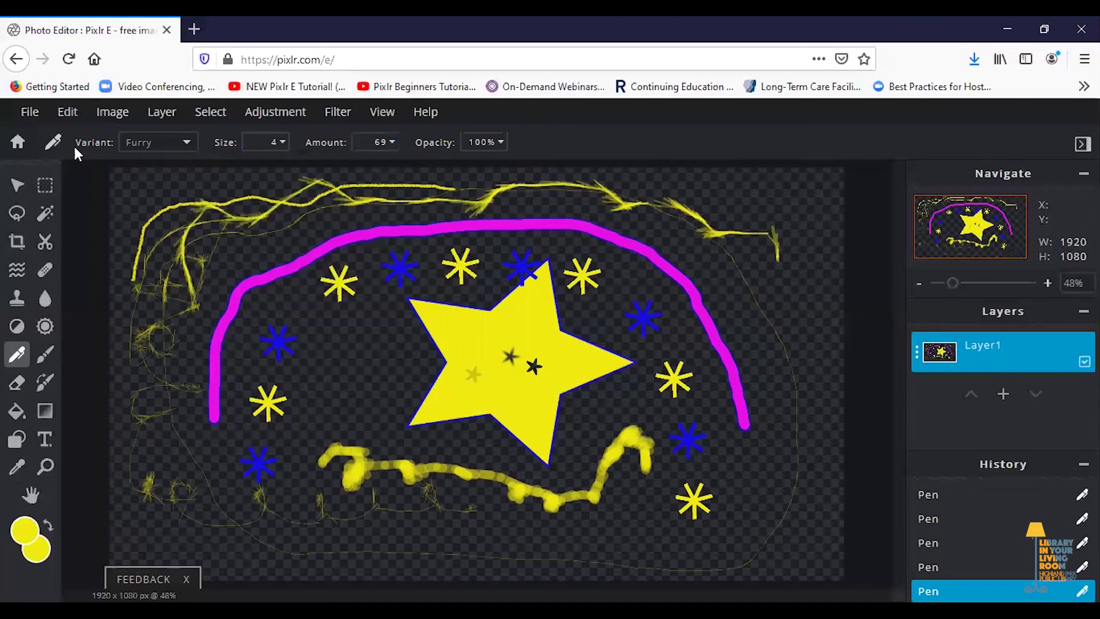
# Draw an Ink pen squiggle left of the star, and a second one beside it with the amount set to 100
pyautogui.click(144, 144)
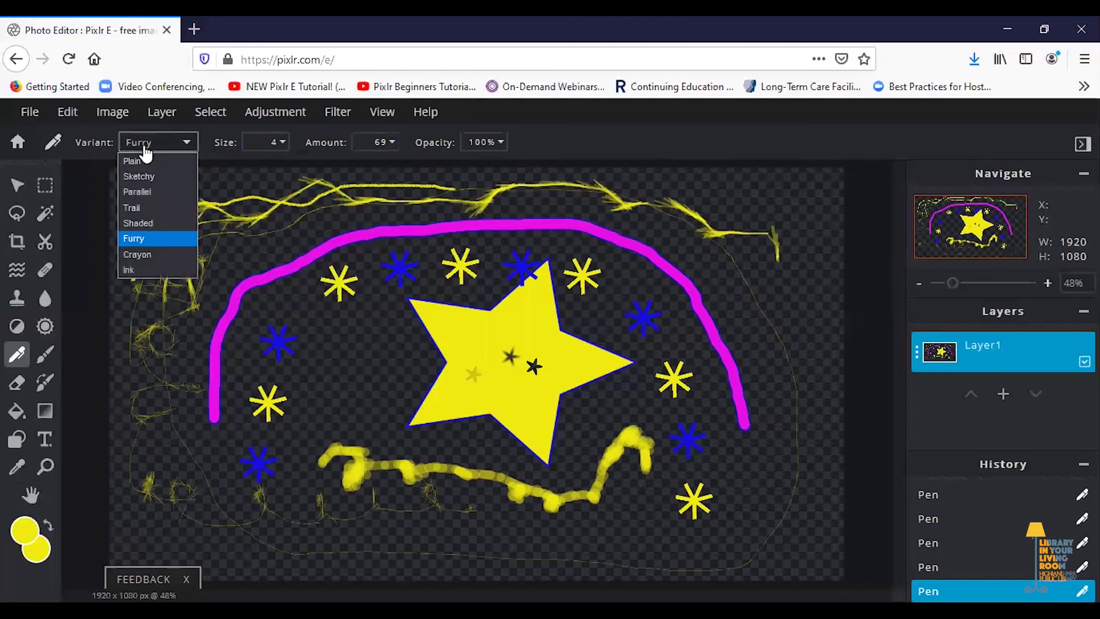
pyautogui.click(128, 270)
pyautogui.moveTo(345, 362)
pyautogui.mouseDown()
pyautogui.moveTo(383, 329)
pyautogui.moveTo(390, 364)
pyautogui.moveTo(361, 385)
pyautogui.moveTo(373, 427)
pyautogui.moveTo(337, 406)
pyautogui.moveTo(314, 411)
pyautogui.moveTo(325, 345)
pyautogui.moveTo(315, 321)
pyautogui.moveTo(370, 308)
pyautogui.mouseUp()
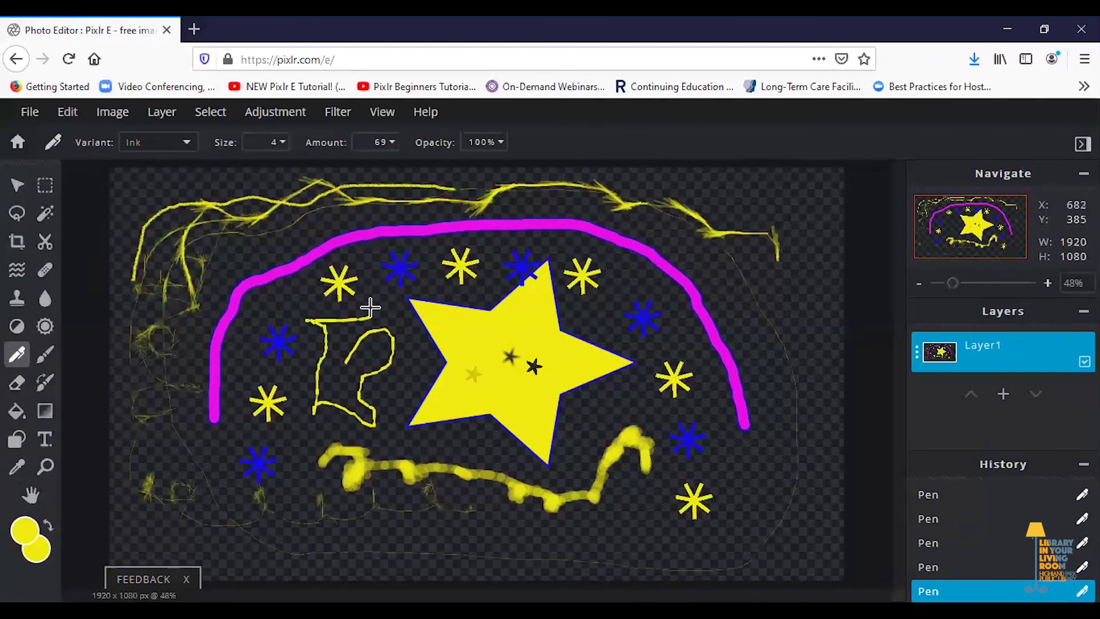
pyautogui.click(367, 140)
pyautogui.moveTo(352, 172); pyautogui.dragTo(441, 172)
pyautogui.moveTo(409, 364)
pyautogui.mouseDown()
pyautogui.moveTo(384, 436)
pyautogui.moveTo(417, 367)
pyautogui.moveTo(400, 311)
pyautogui.mouseUp()
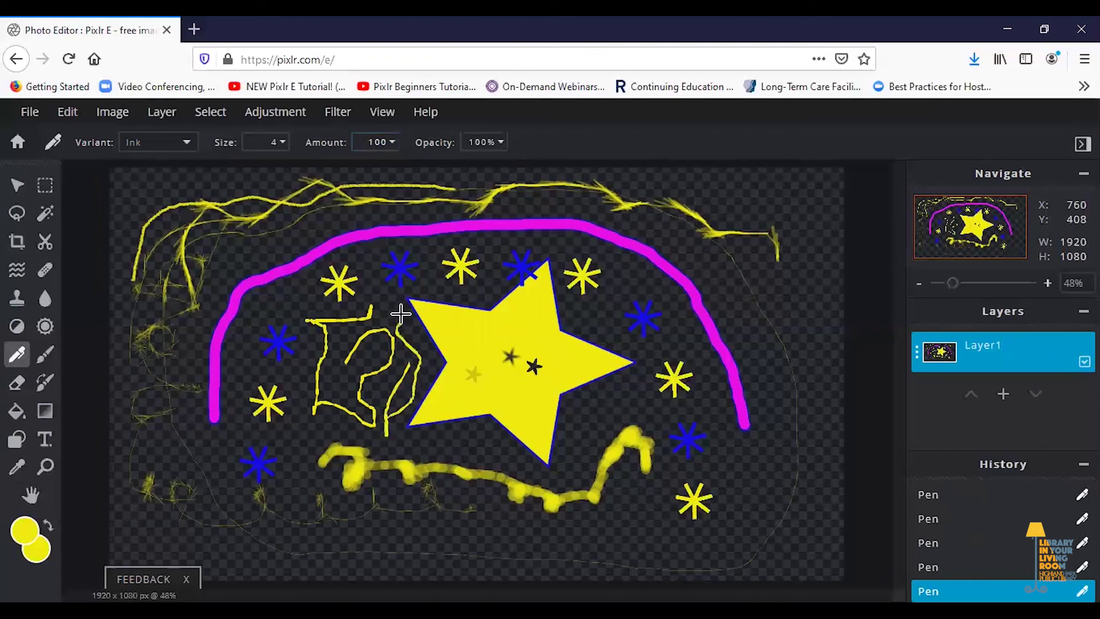
# Reduce the pen amount to 10 and draw an angular Ink line between the star and the arch's right side
pyautogui.click(392, 139)
pyautogui.press('BackSpace')
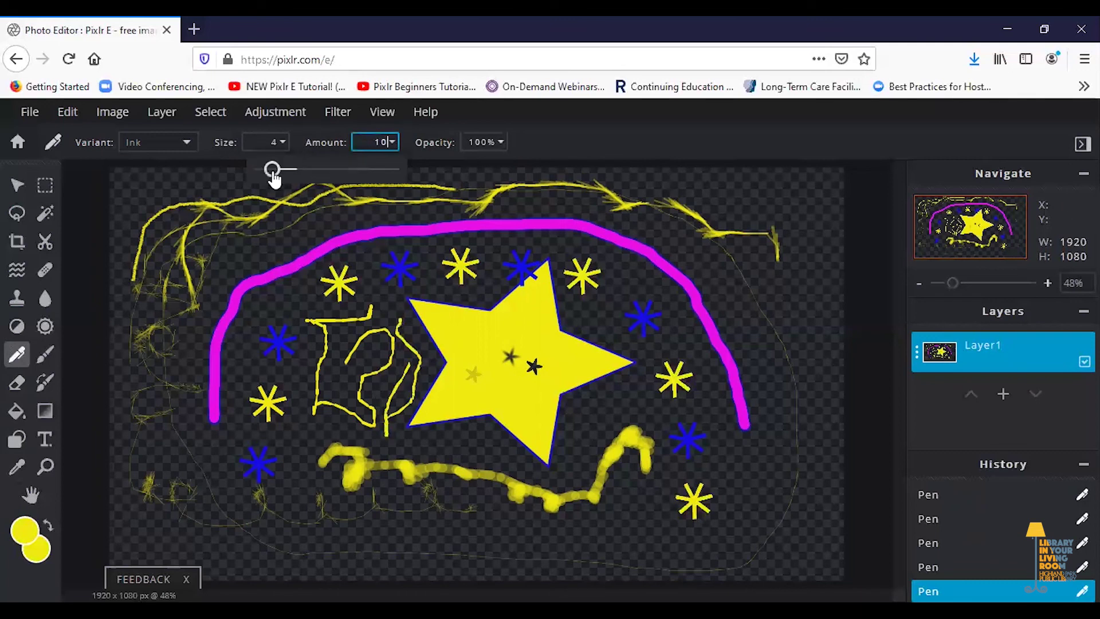
pyautogui.moveTo(633, 406)
pyautogui.mouseDown()
pyautogui.moveTo(661, 374)
pyautogui.moveTo(653, 345)
pyautogui.moveTo(673, 332)
pyautogui.moveTo(668, 313)
pyautogui.moveTo(655, 293)
pyautogui.moveTo(618, 290)
pyautogui.moveTo(615, 317)
pyautogui.moveTo(573, 295)
pyautogui.moveTo(665, 285)
pyautogui.mouseUp()
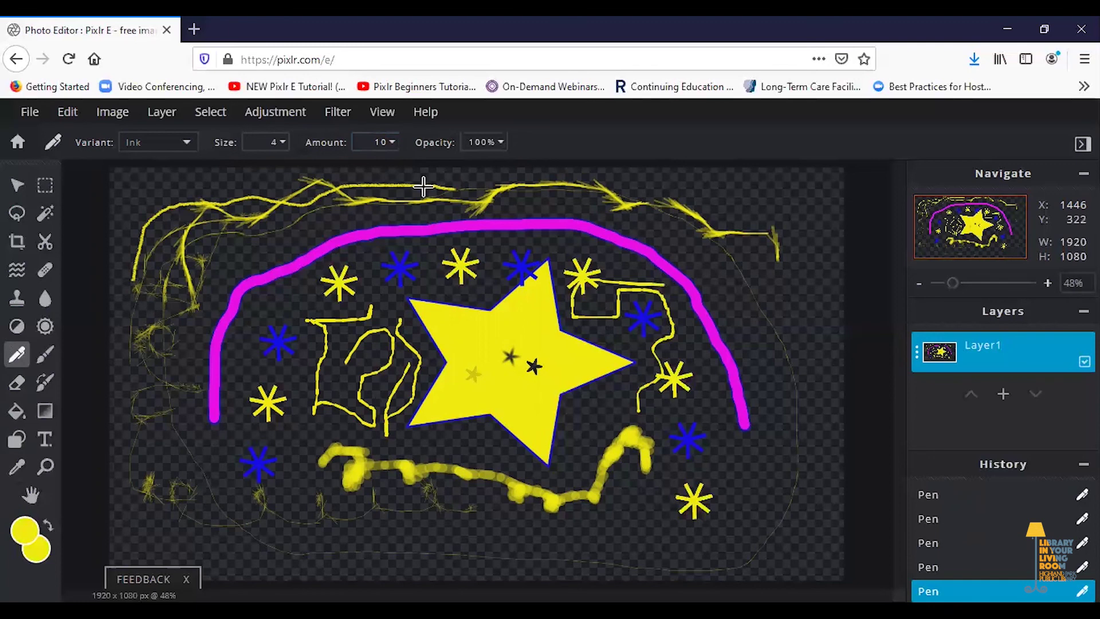
# Lower the pen opacity to 21% and draw faint Ink strokes along the canvas's right edge and across the arch above the star
pyautogui.click(488, 142)
pyautogui.moveTo(501, 172); pyautogui.dragTo(393, 170)
pyautogui.moveTo(805, 322)
pyautogui.mouseDown()
pyautogui.moveTo(773, 343)
pyautogui.moveTo(792, 393)
pyautogui.moveTo(795, 468)
pyautogui.moveTo(758, 511)
pyautogui.mouseUp()
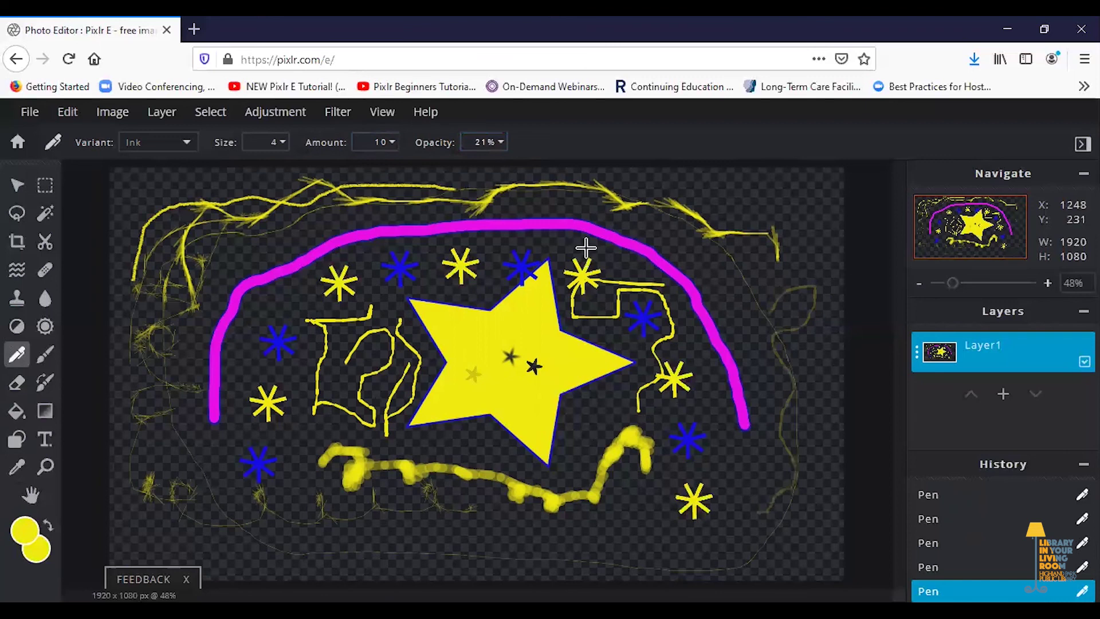
pyautogui.moveTo(545, 241)
pyautogui.mouseDown()
pyautogui.moveTo(559, 212)
pyautogui.moveTo(582, 201)
pyautogui.mouseUp()
pyautogui.moveTo(566, 247)
pyautogui.mouseDown()
pyautogui.moveTo(609, 214)
pyautogui.moveTo(589, 245)
pyautogui.moveTo(670, 243)
pyautogui.moveTo(651, 256)
pyautogui.moveTo(707, 272)
pyautogui.moveTo(691, 279)
pyautogui.mouseUp()
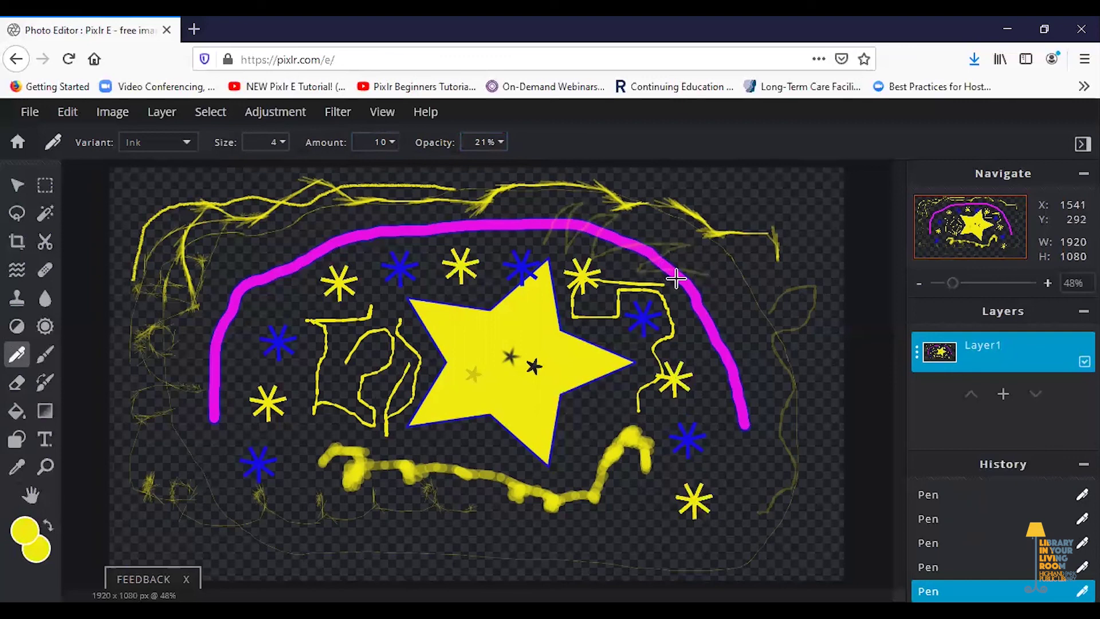
# Restore the pen opacity to 100% and draw an Ink zigzag across the arch's right end
pyautogui.click(480, 142)
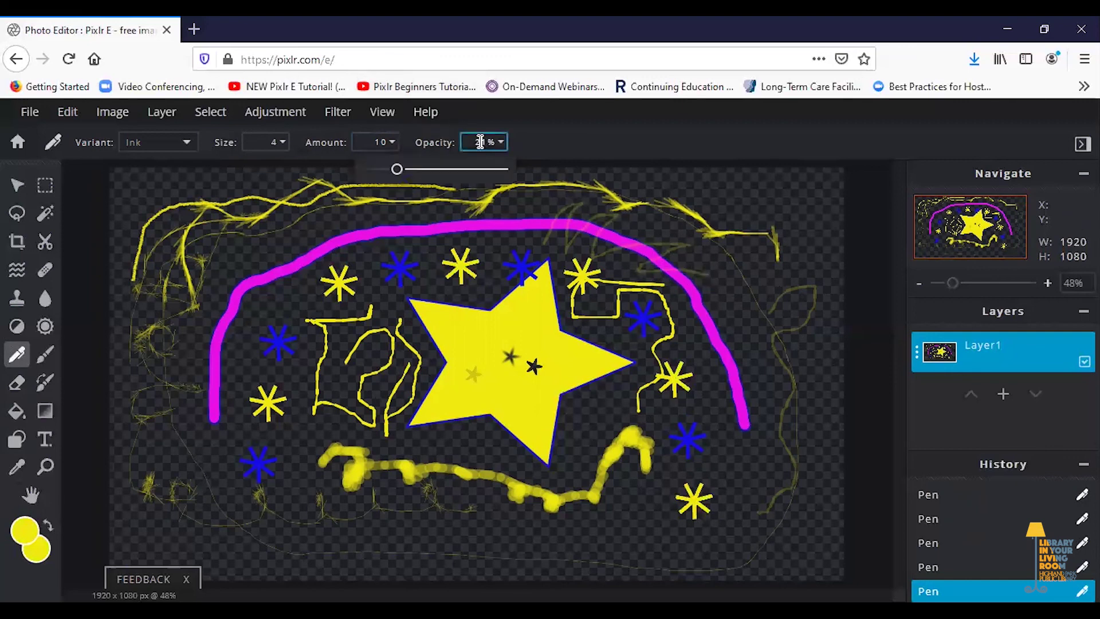
pyautogui.moveTo(397, 170); pyautogui.dragTo(501, 168)
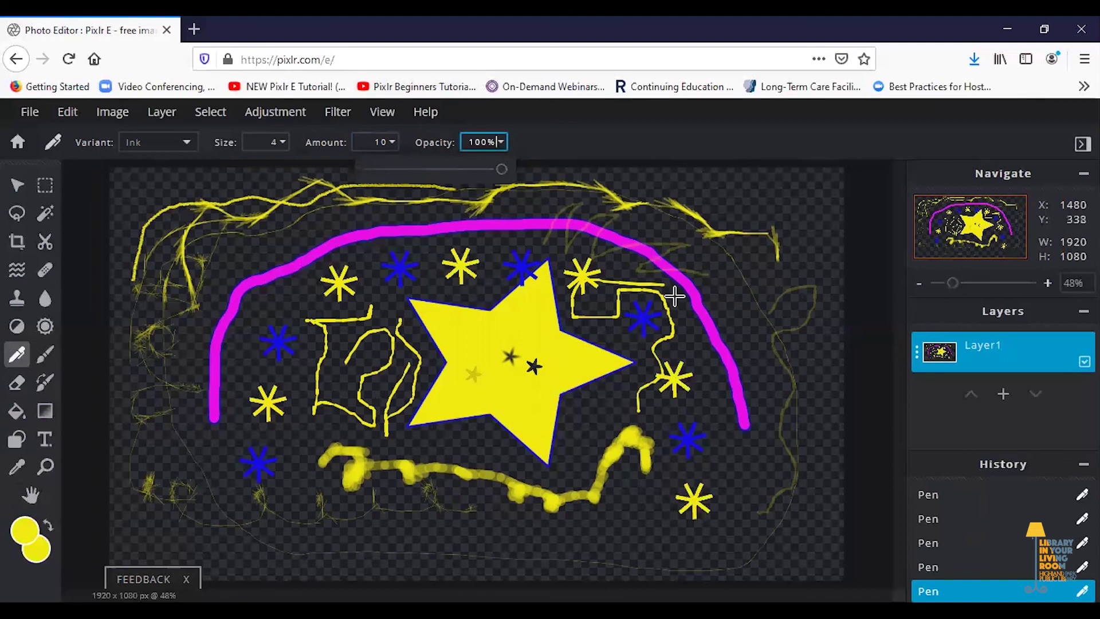
pyautogui.moveTo(677, 314)
pyautogui.mouseDown()
pyautogui.moveTo(738, 319)
pyautogui.moveTo(699, 366)
pyautogui.moveTo(757, 376)
pyautogui.moveTo(724, 390)
pyautogui.moveTo(740, 408)
pyautogui.moveTo(761, 408)
pyautogui.mouseUp()
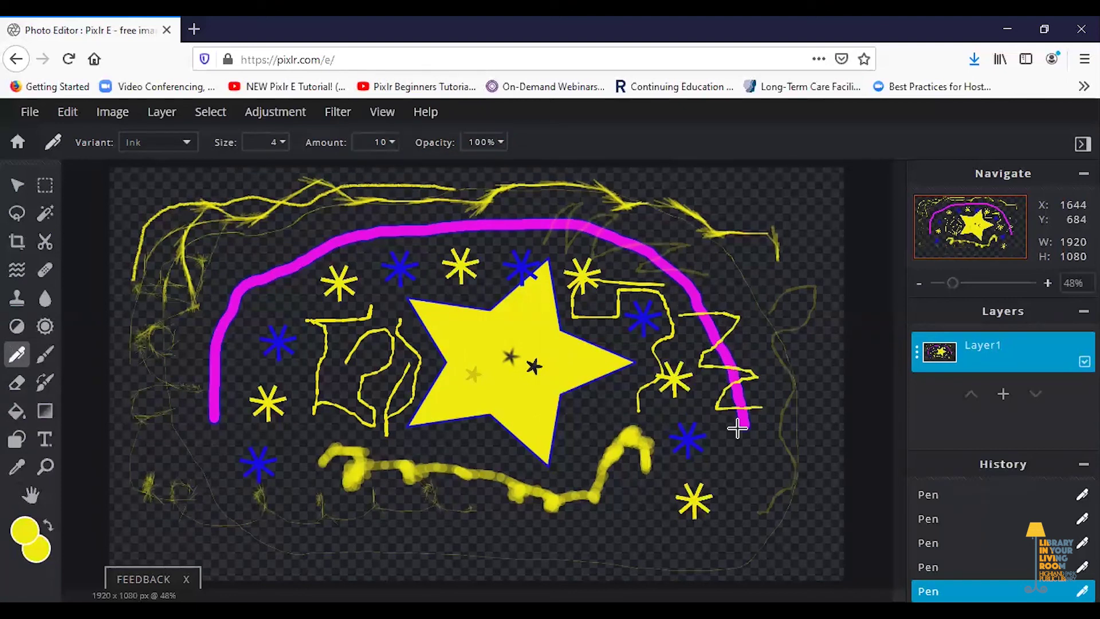